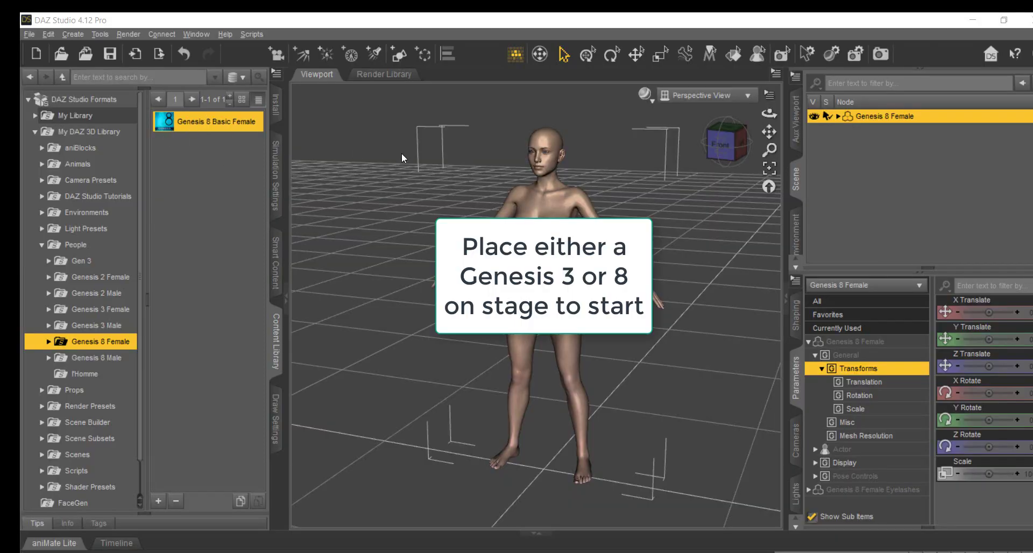
Launch HeadShop for the Genesis 8 Female from the Edit menu with its default morph settings.
{"action": "left_click", "coordinate": [49, 33]}
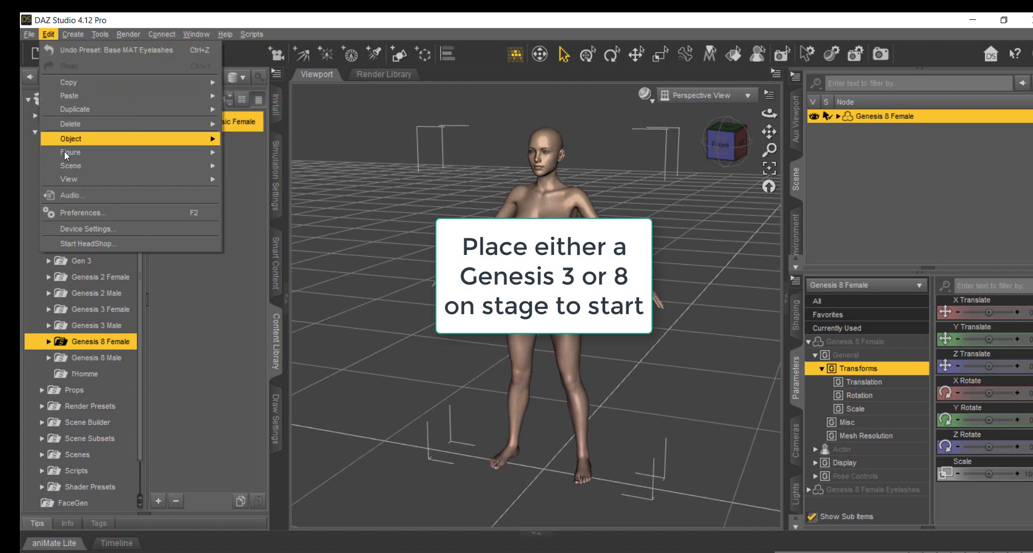
{"action": "left_click", "coordinate": [80, 243]}
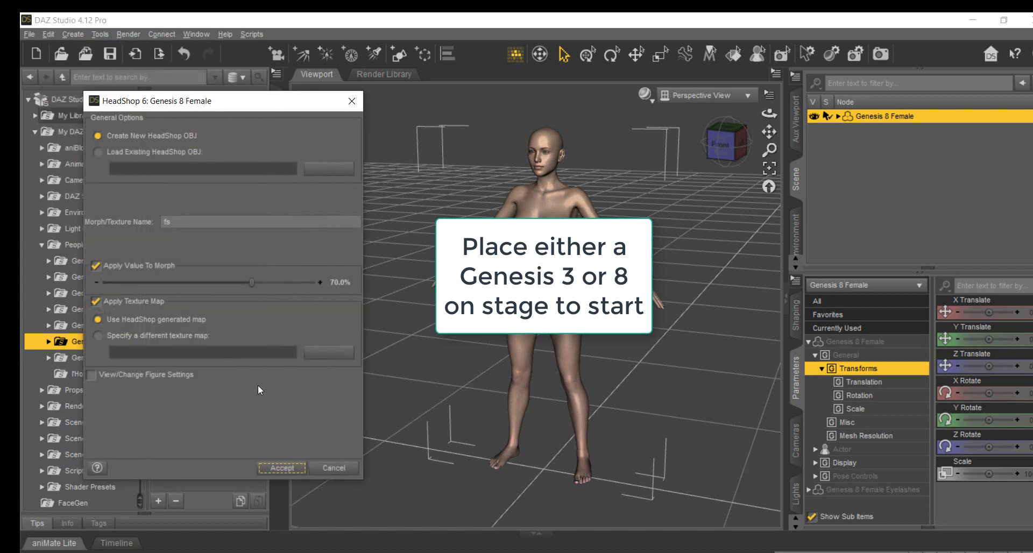
{"action": "left_click", "coordinate": [281, 467]}
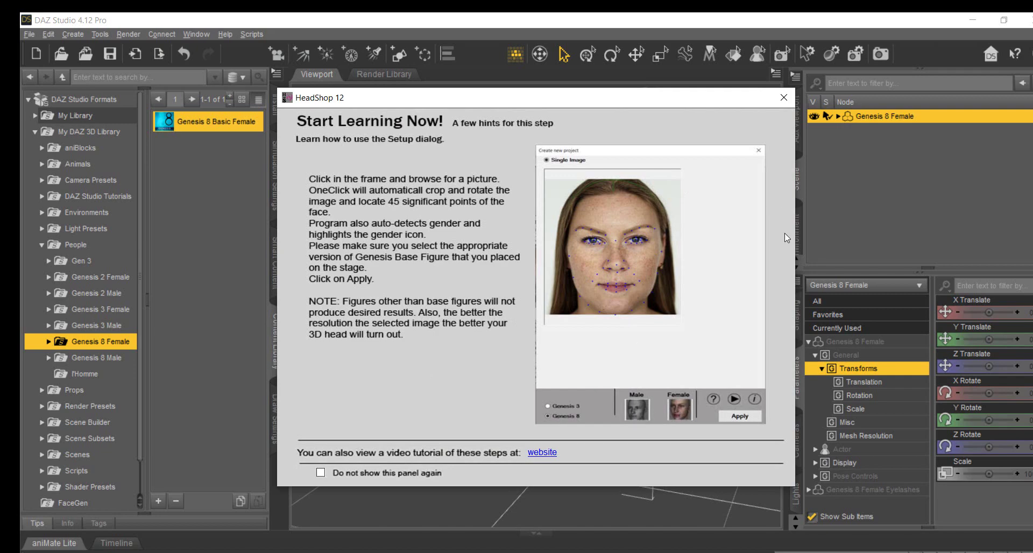
{"action": "left_click", "coordinate": [783, 97]}
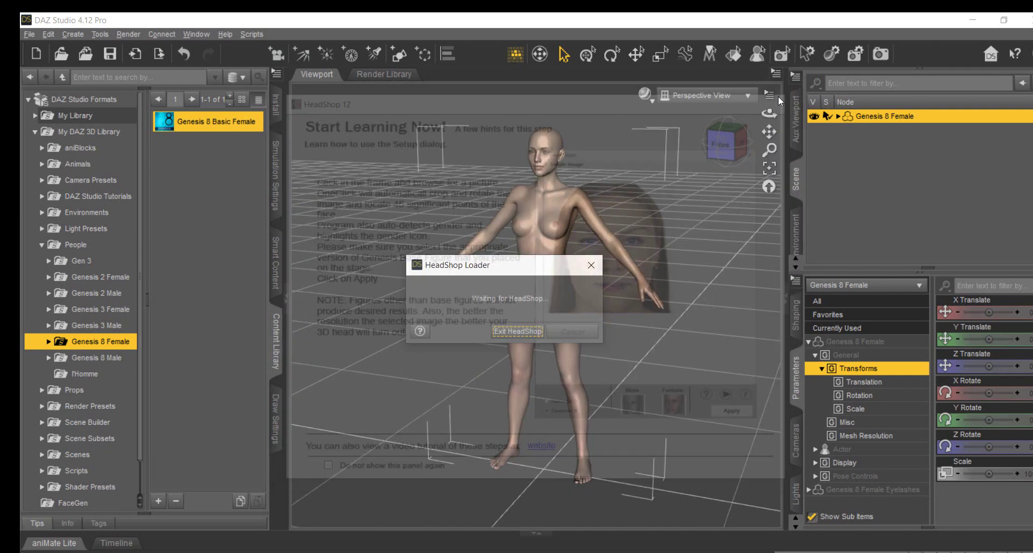
Load the article_aligned@2x portrait, raise the head-top arc to her hairline, and generate the head.
{"action": "left_click", "coordinate": [478, 231]}
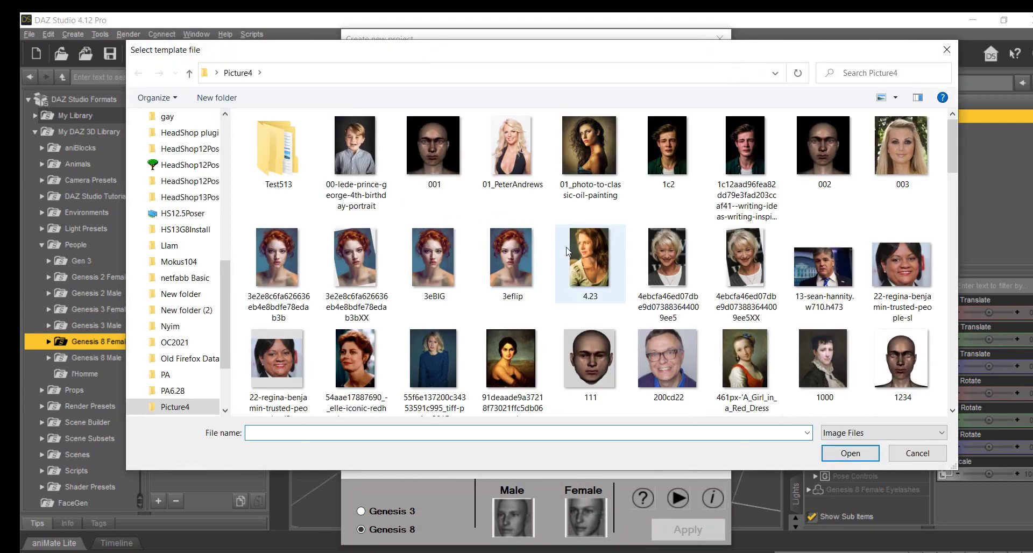
{"action": "scroll", "coordinate": [611, 291], "scroll_direction": "down", "scroll_amount": 4}
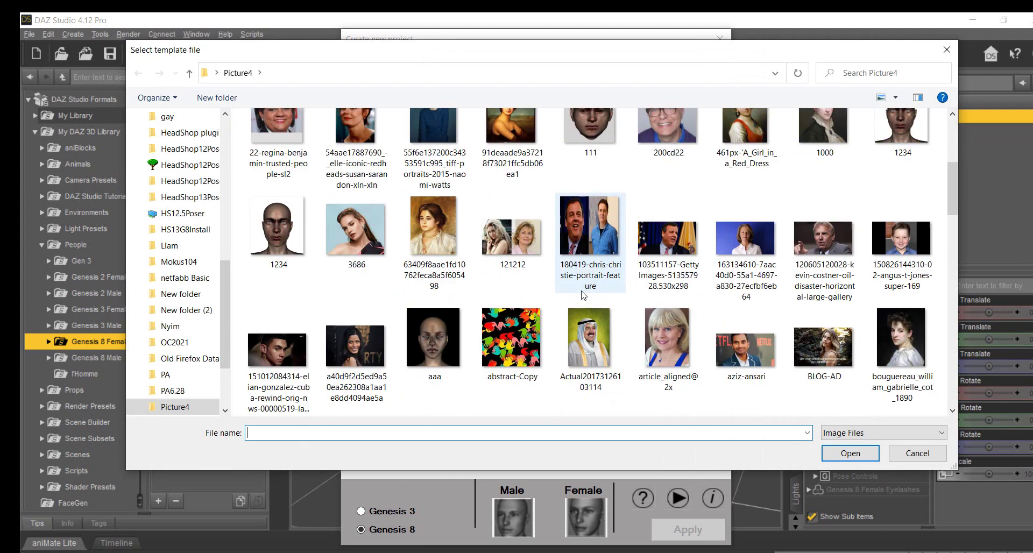
{"action": "scroll", "coordinate": [584, 293], "scroll_direction": "down", "scroll_amount": 4}
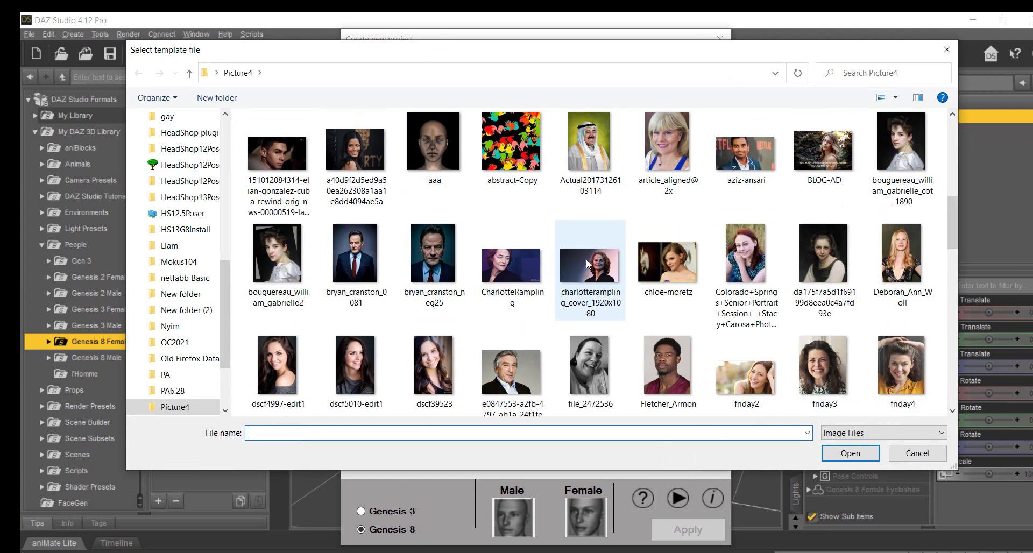
{"action": "double_click", "coordinate": [677, 141]}
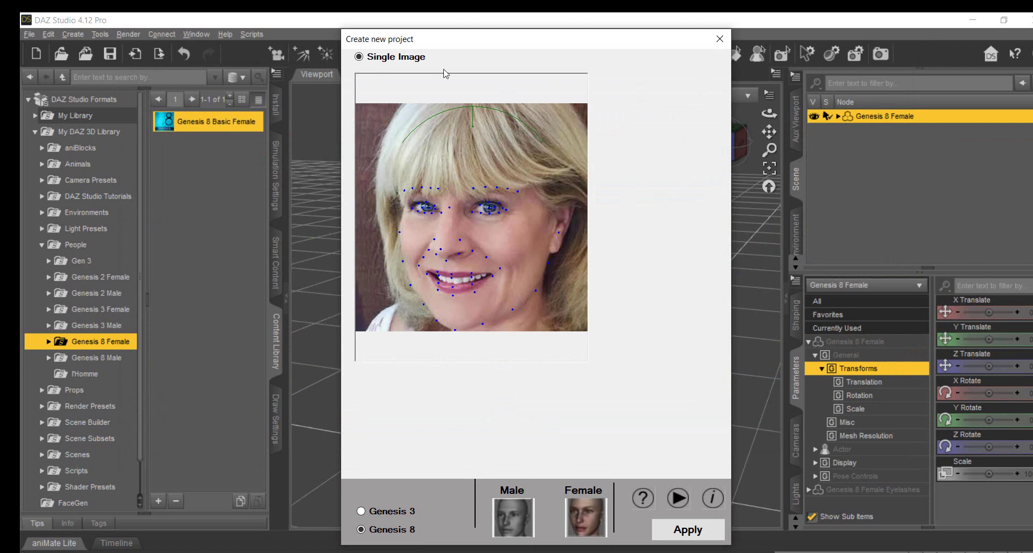
{"action": "left_click_drag", "start_coordinate": [473, 128], "coordinate": [472, 111]}
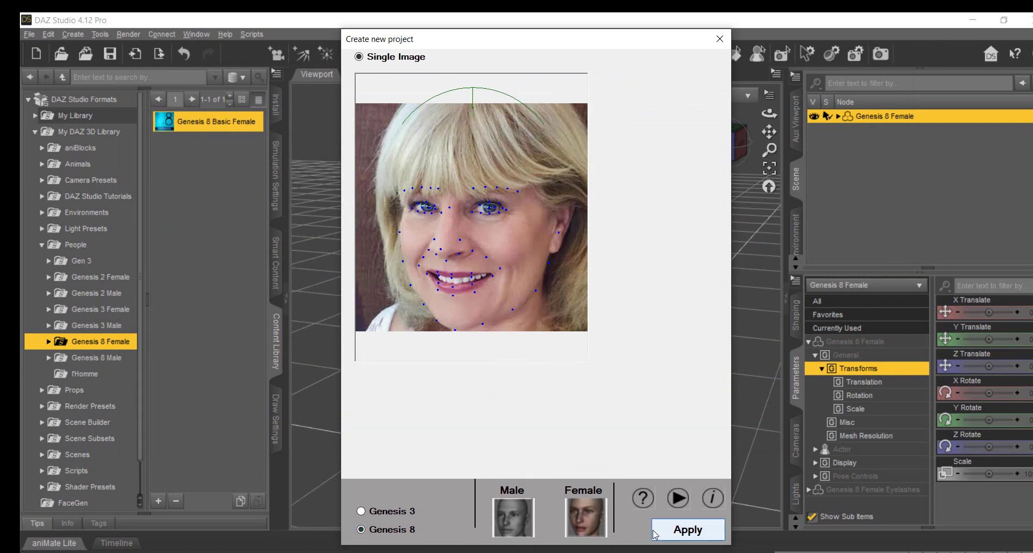
{"action": "left_click", "coordinate": [703, 535]}
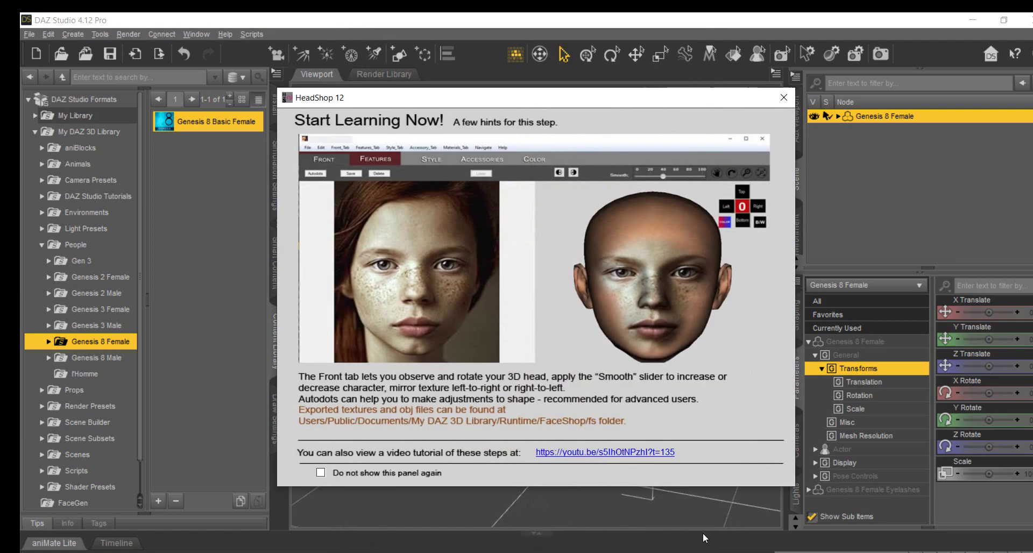
Mirror the face texture right-to-left so both halves match.
{"action": "left_click", "coordinate": [784, 99]}
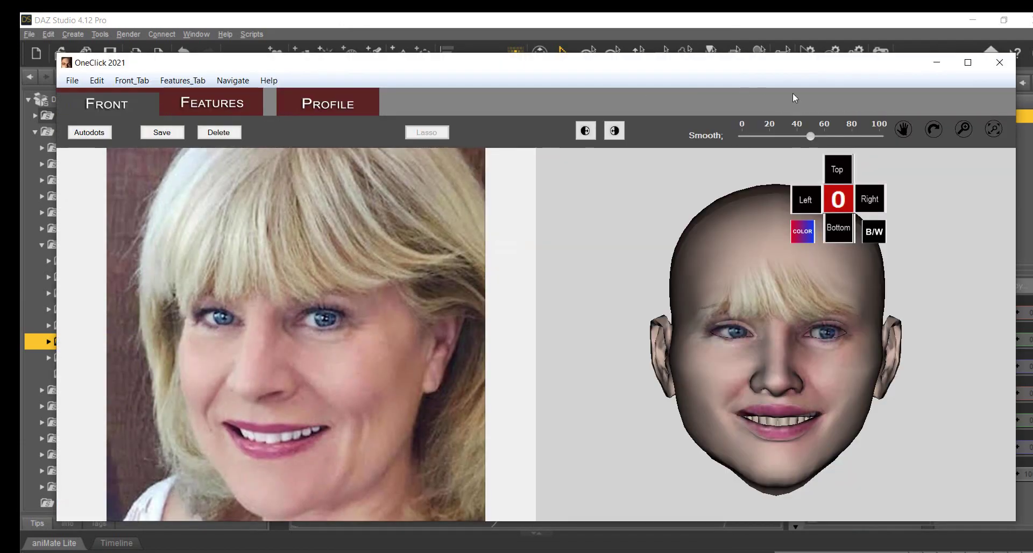
{"action": "left_click", "coordinate": [838, 204]}
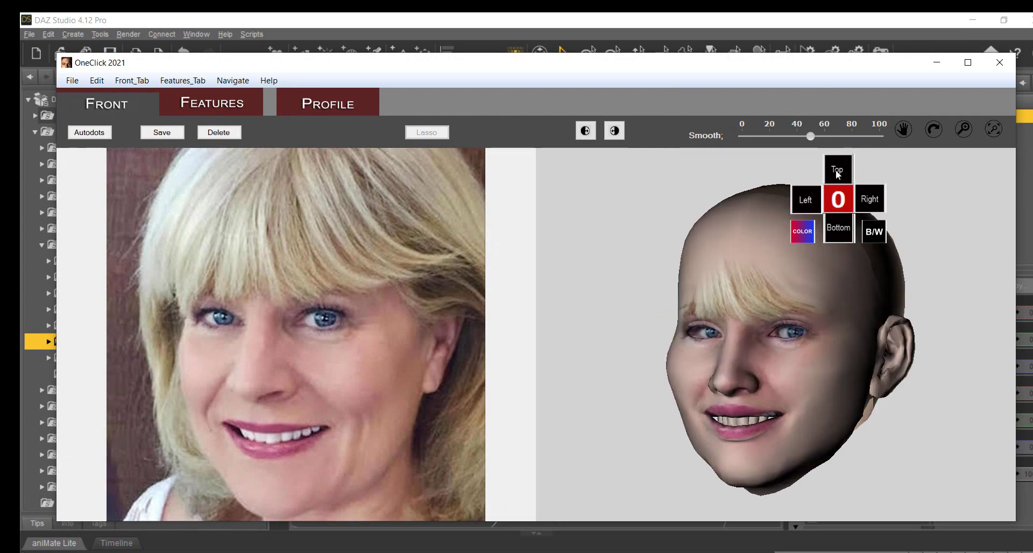
{"action": "left_click", "coordinate": [837, 207]}
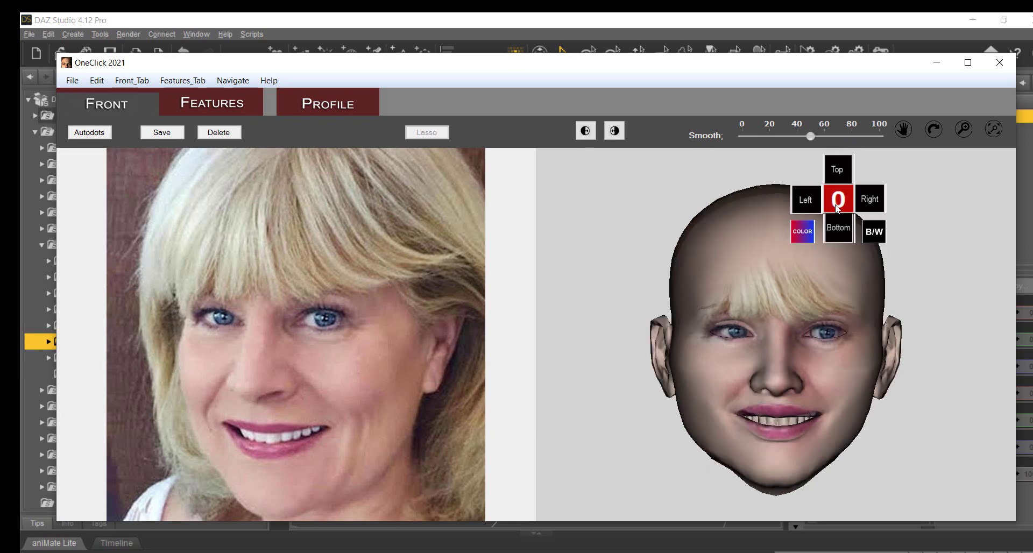
{"action": "left_click", "coordinate": [614, 131]}
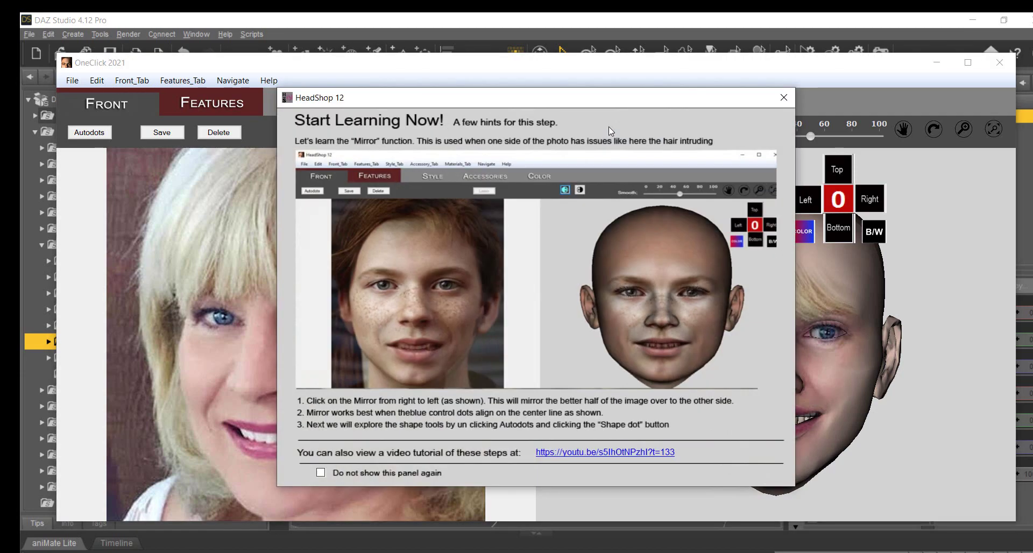
{"action": "left_click", "coordinate": [784, 98]}
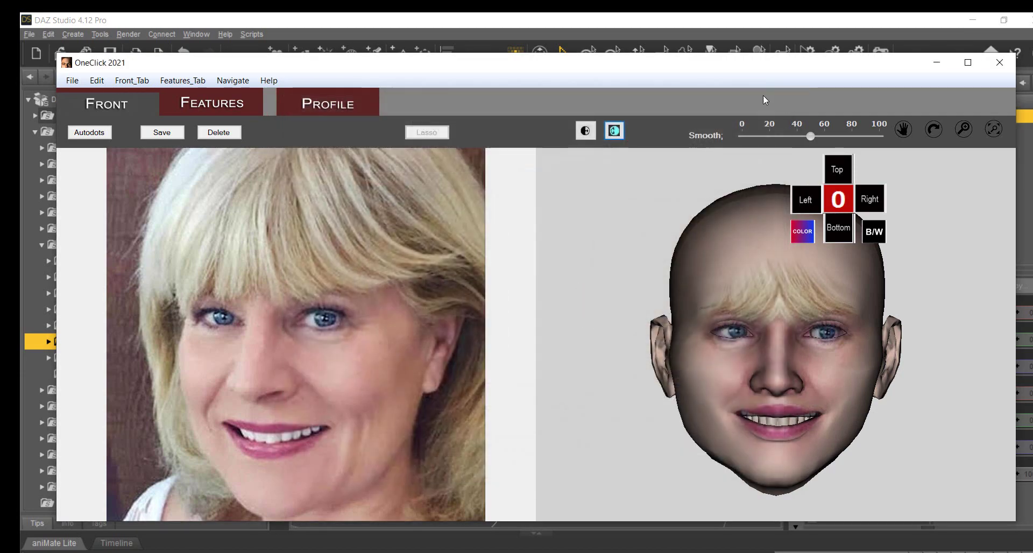
{"action": "left_click", "coordinate": [616, 132]}
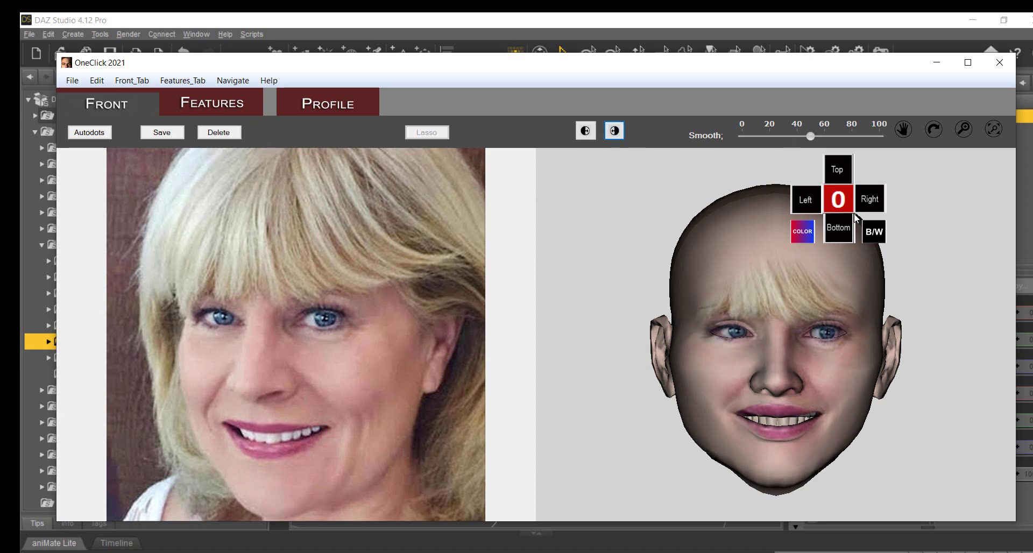
Lower the head smoothing to about 35, checking the profile before and after.
{"action": "left_click", "coordinate": [934, 129]}
{"action": "left_click_drag", "start_coordinate": [829, 366], "coordinate": [795, 359]}
{"action": "left_click_drag", "start_coordinate": [811, 139], "coordinate": [787, 141]}
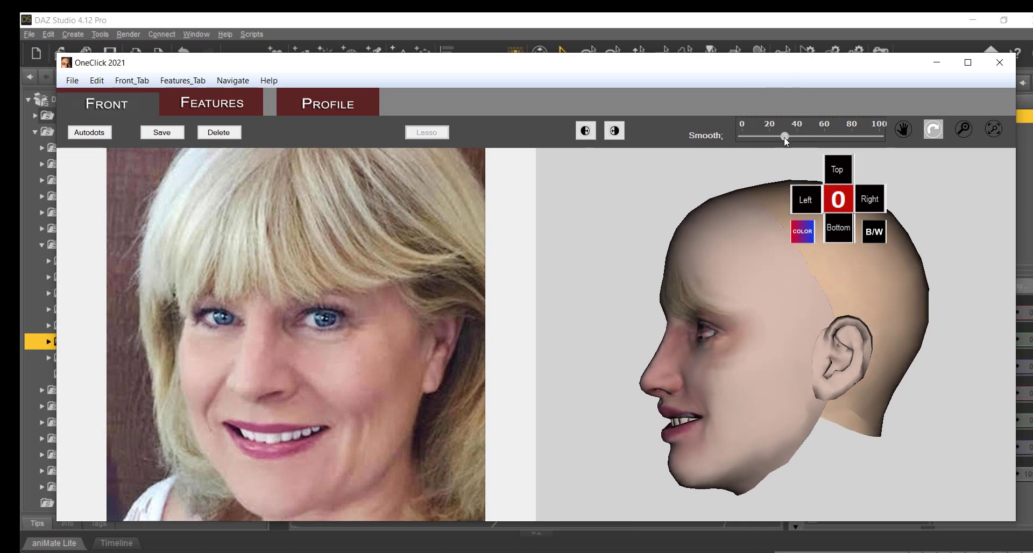
{"action": "left_click_drag", "start_coordinate": [799, 311], "coordinate": [897, 319]}
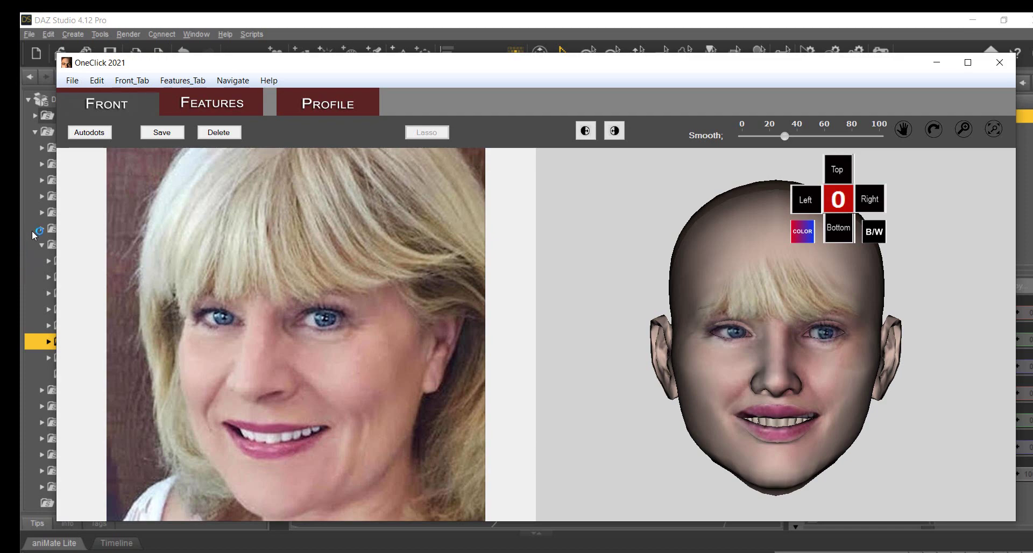
Enable the Age, Weight and Smile morphs for the head.
{"action": "left_click", "coordinate": [222, 103]}
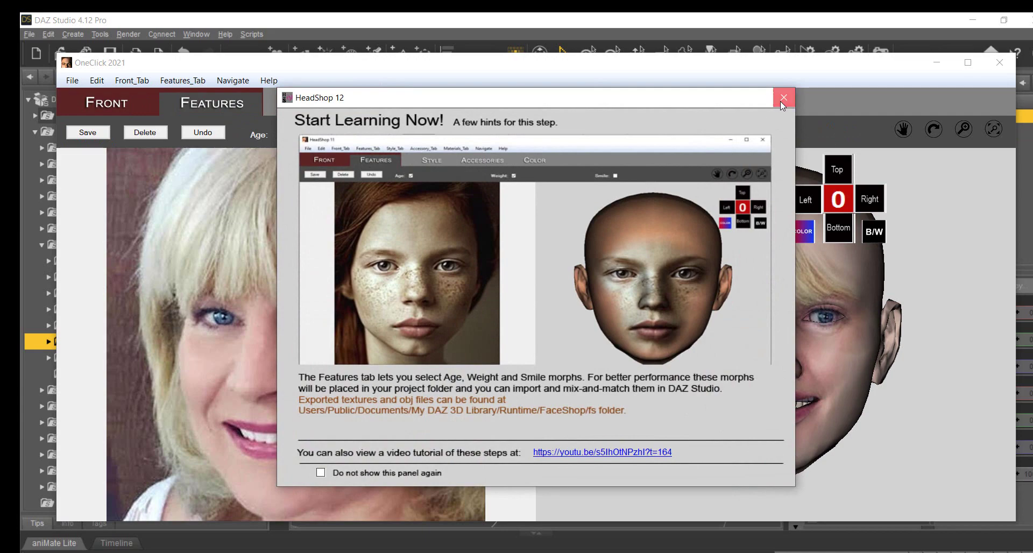
{"action": "left_click", "coordinate": [780, 101]}
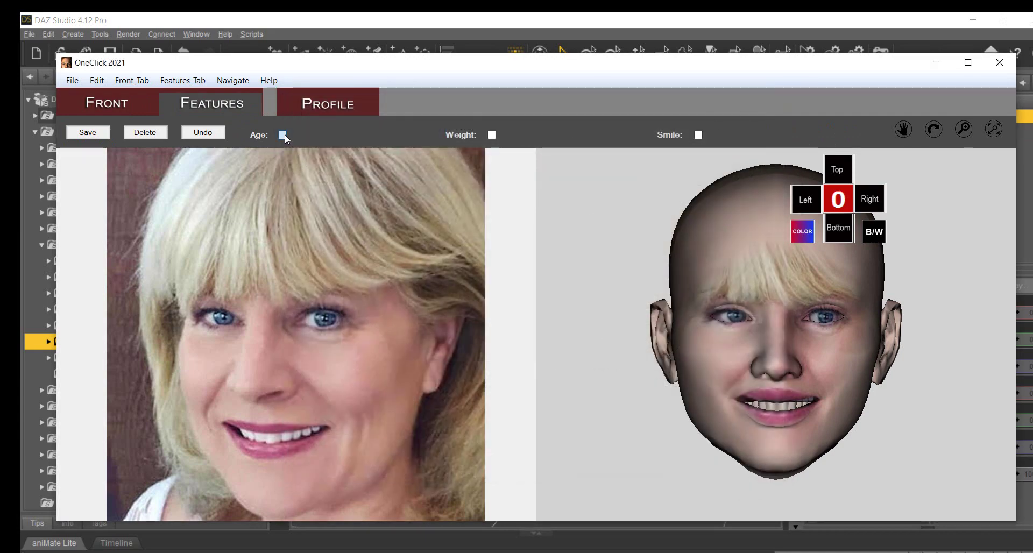
{"action": "left_click", "coordinate": [492, 135]}
{"action": "left_click", "coordinate": [699, 136]}
On the Profile step, bring up the Styles window of nose profiles.
{"action": "left_click", "coordinate": [330, 103]}
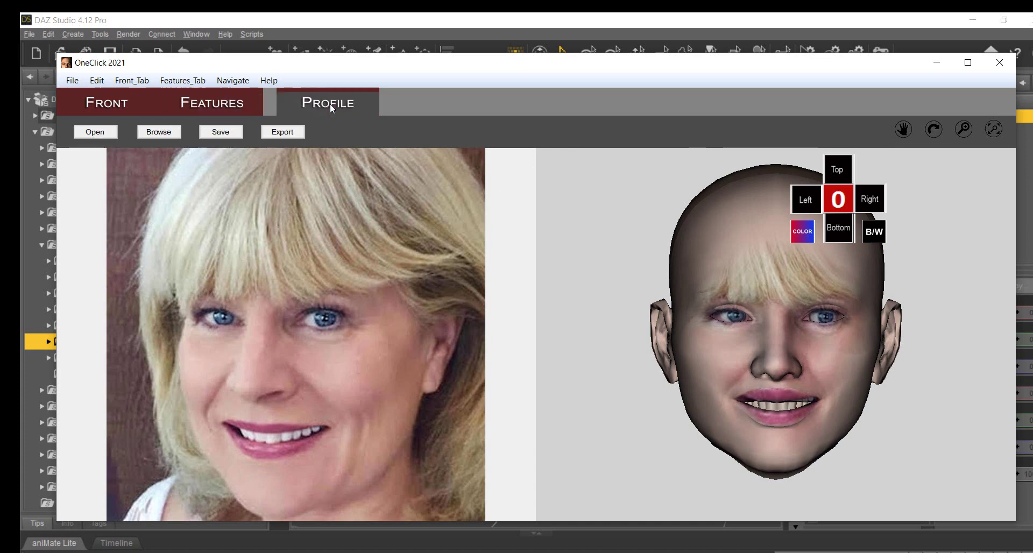
{"action": "left_click", "coordinate": [864, 210]}
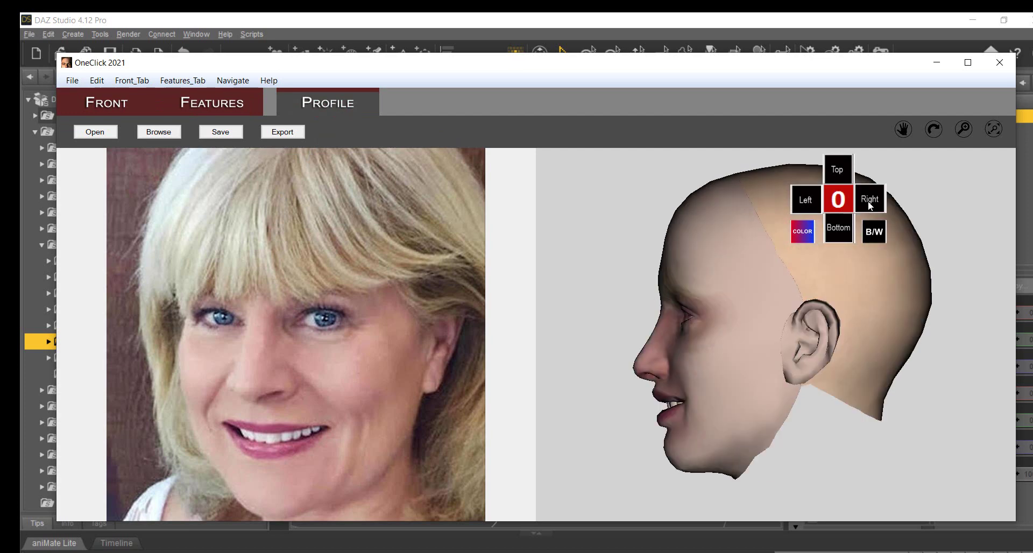
{"action": "left_click", "coordinate": [805, 204]}
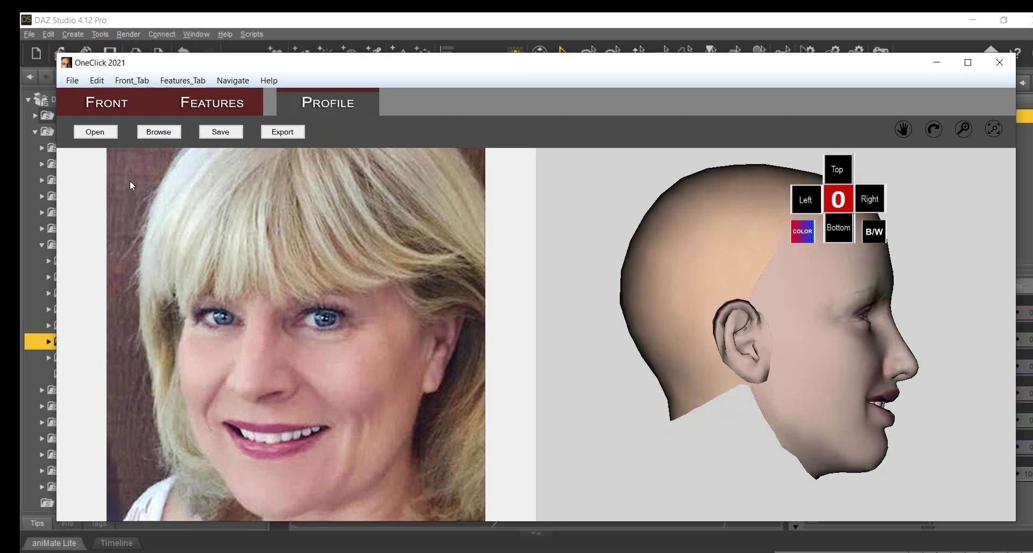
{"action": "left_click", "coordinate": [96, 132]}
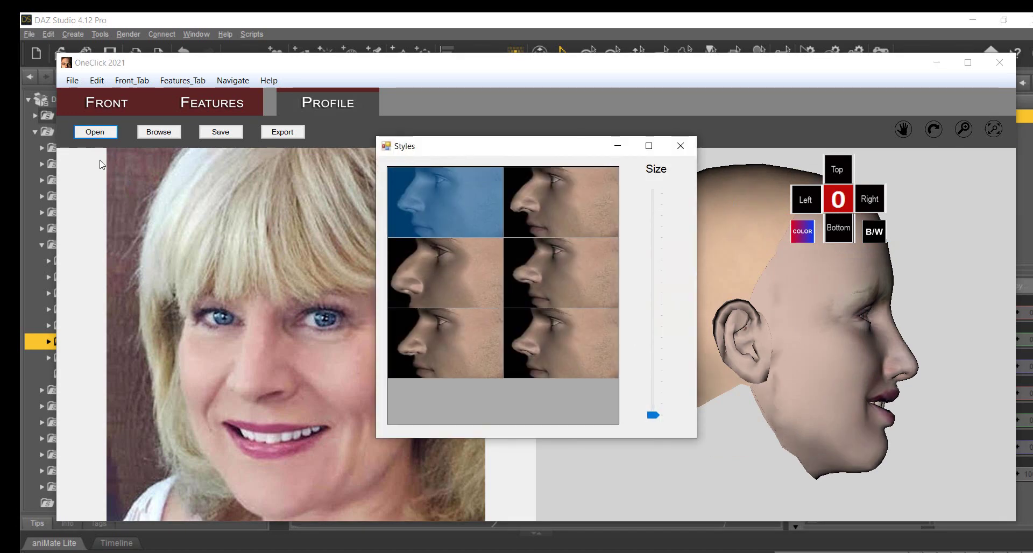
Choose the bottom-left nose style at mid size and turn the head to face front.
{"action": "left_click_drag", "start_coordinate": [477, 143], "coordinate": [415, 155]}
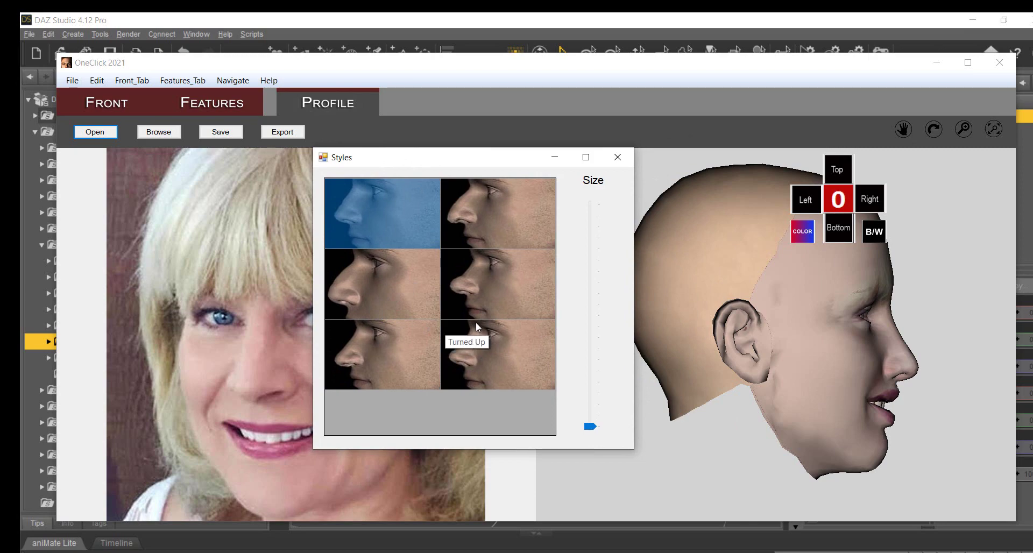
{"action": "left_click", "coordinate": [372, 356]}
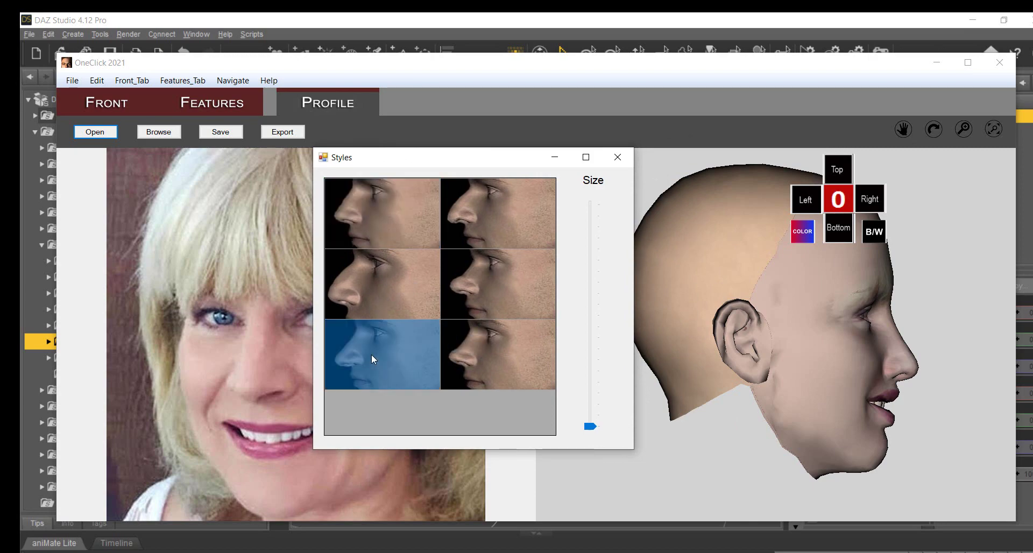
{"action": "left_click_drag", "start_coordinate": [590, 427], "coordinate": [590, 298]}
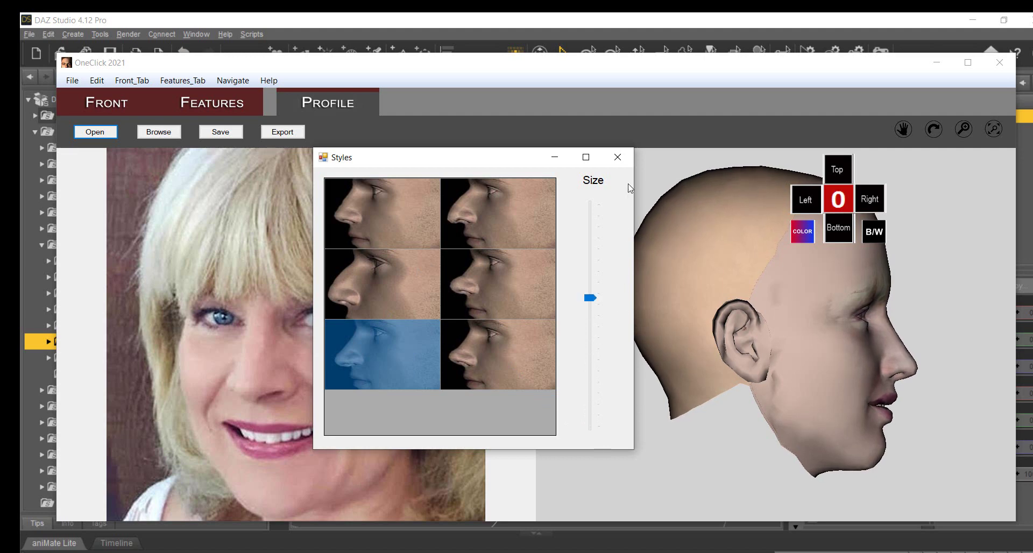
{"action": "left_click", "coordinate": [619, 158]}
{"action": "left_click", "coordinate": [835, 201]}
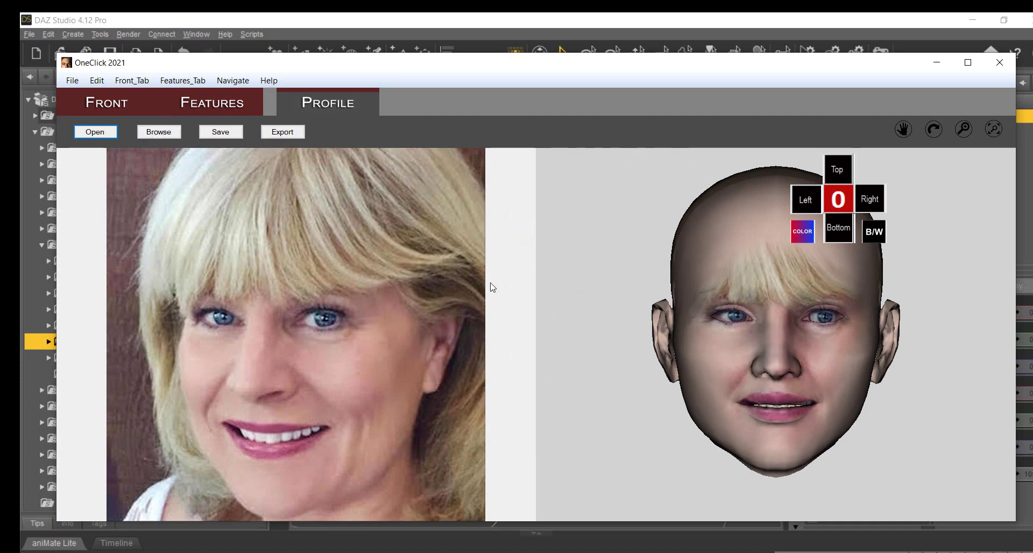
Export the photo-based head so the Genesis 8 Female receives its face and skin texture.
{"action": "left_click", "coordinate": [278, 135]}
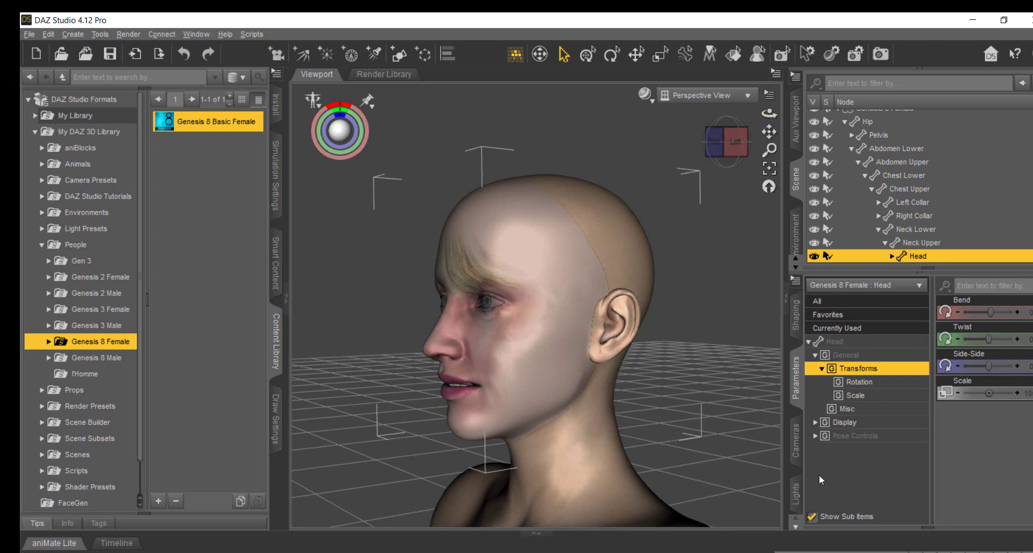
Load the Fat, Old and Smile .obj morphs from the fs folder, skipping the duplicate fs morph.
{"action": "left_click", "coordinate": [49, 34]}
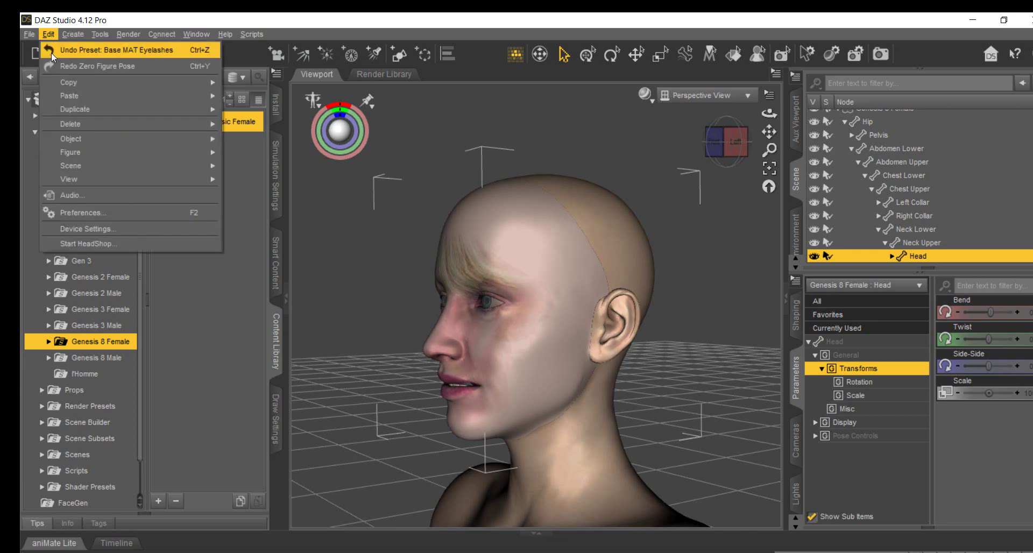
{"action": "mouse_move", "coordinate": [79, 147]}
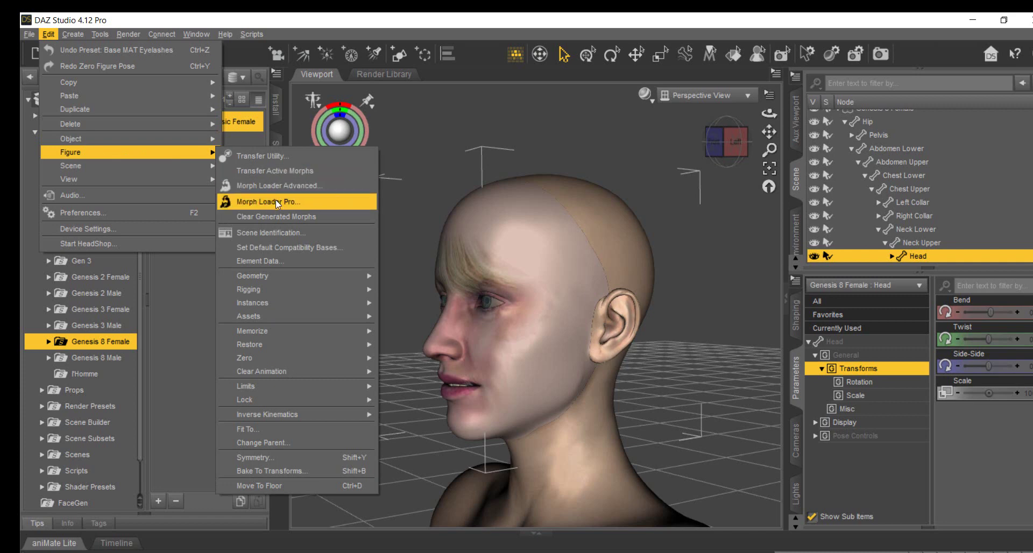
{"action": "left_click", "coordinate": [275, 200]}
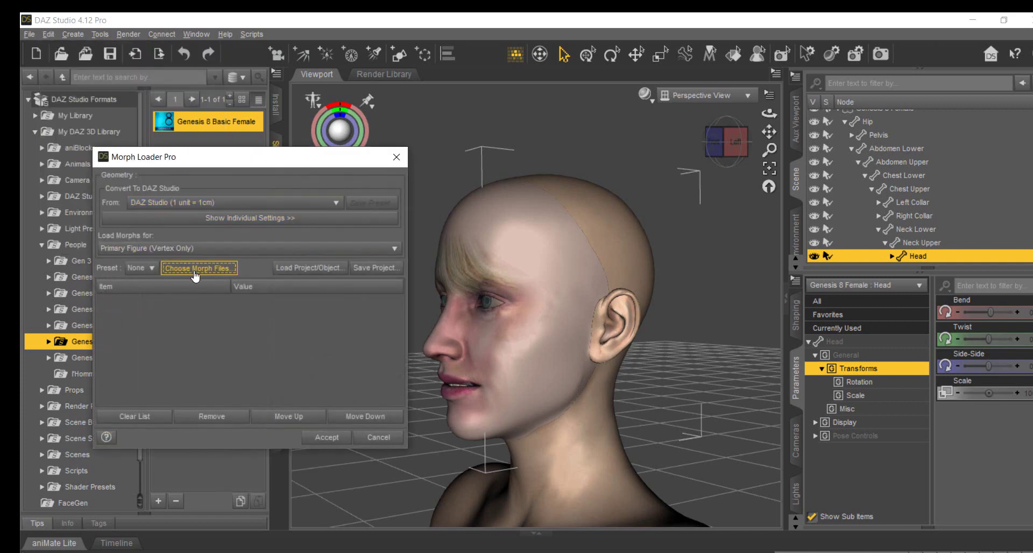
{"action": "left_click", "coordinate": [195, 267]}
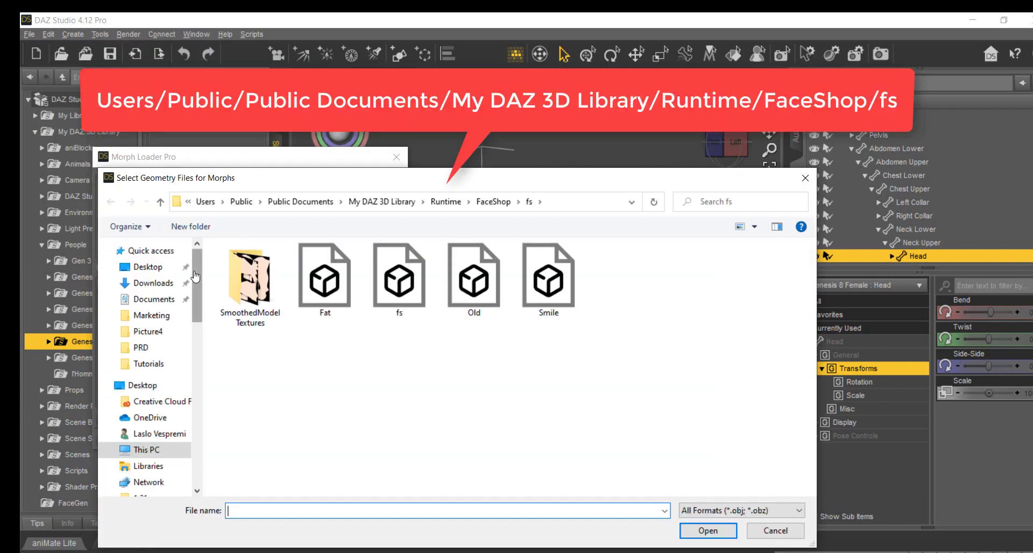
{"action": "left_click", "coordinate": [379, 202]}
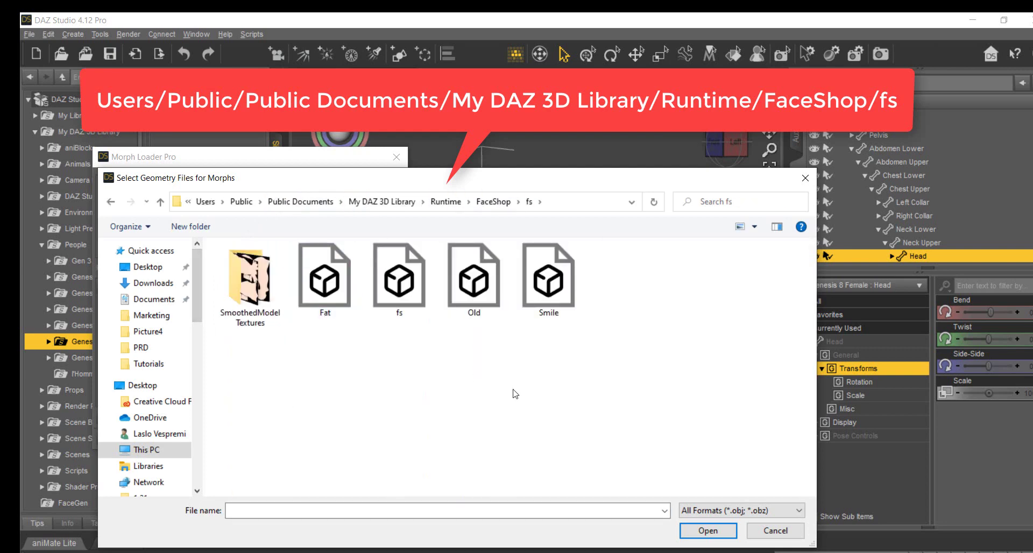
{"action": "left_click_drag", "start_coordinate": [584, 347], "coordinate": [337, 274]}
{"action": "left_click", "coordinate": [700, 530]}
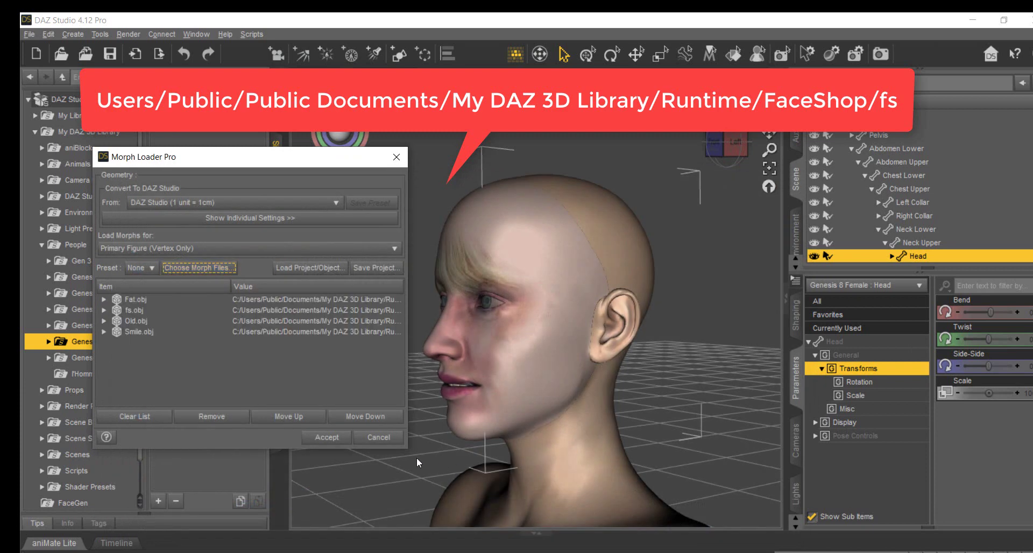
{"action": "left_click", "coordinate": [329, 437]}
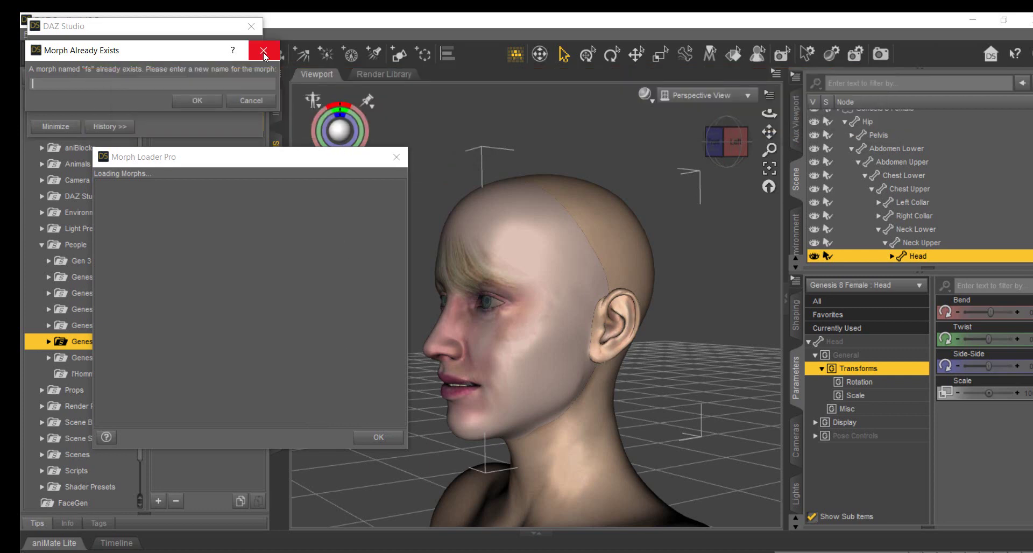
{"action": "left_click", "coordinate": [234, 102]}
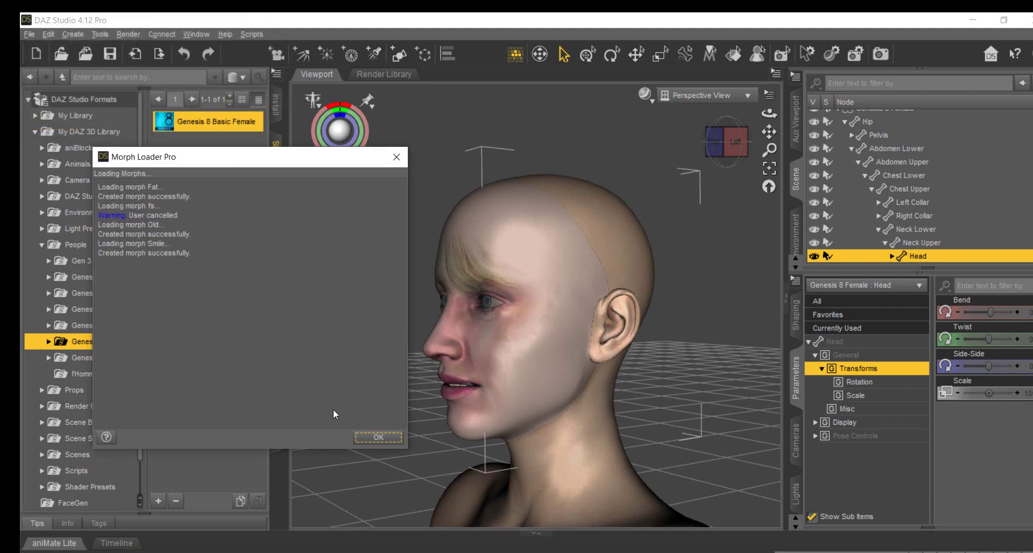
{"action": "left_click", "coordinate": [378, 438]}
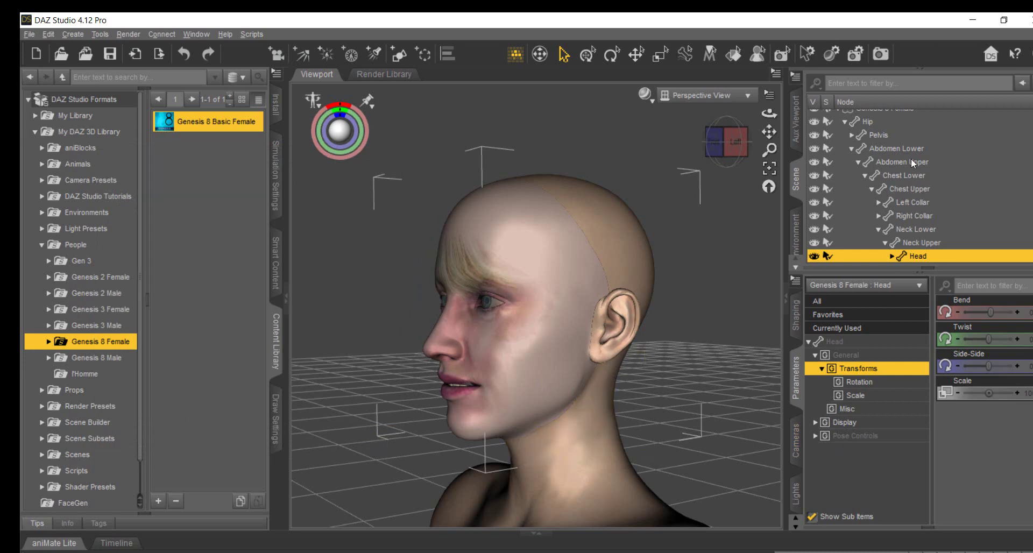
Select Genesis 8 Female and dial Smile to 54 and Old to 16.22%.
{"action": "scroll", "coordinate": [898, 138], "scroll_direction": "up", "scroll_amount": 1}
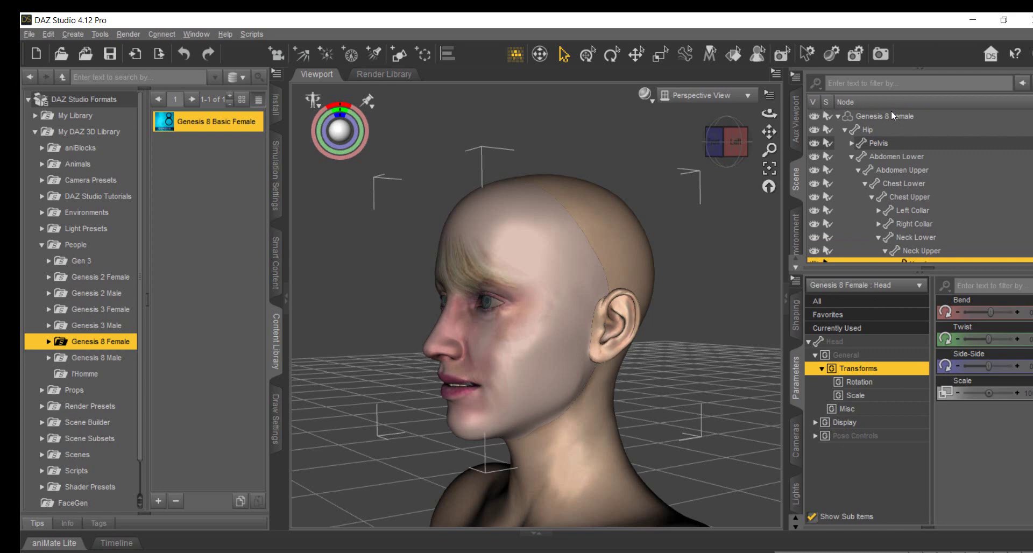
{"action": "left_click", "coordinate": [891, 113]}
{"action": "left_click", "coordinate": [855, 489]}
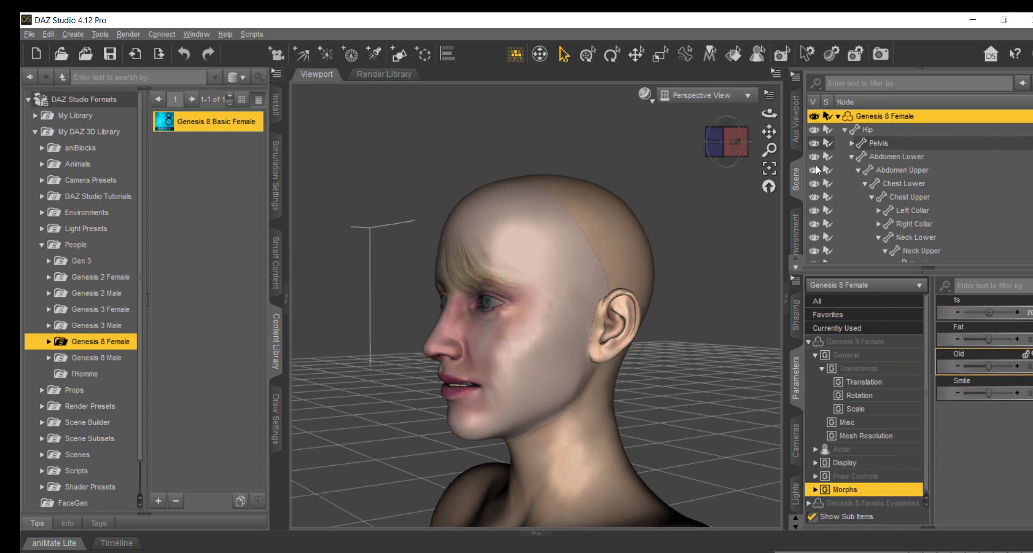
{"action": "left_click_drag", "start_coordinate": [767, 114], "coordinate": [781, 115]}
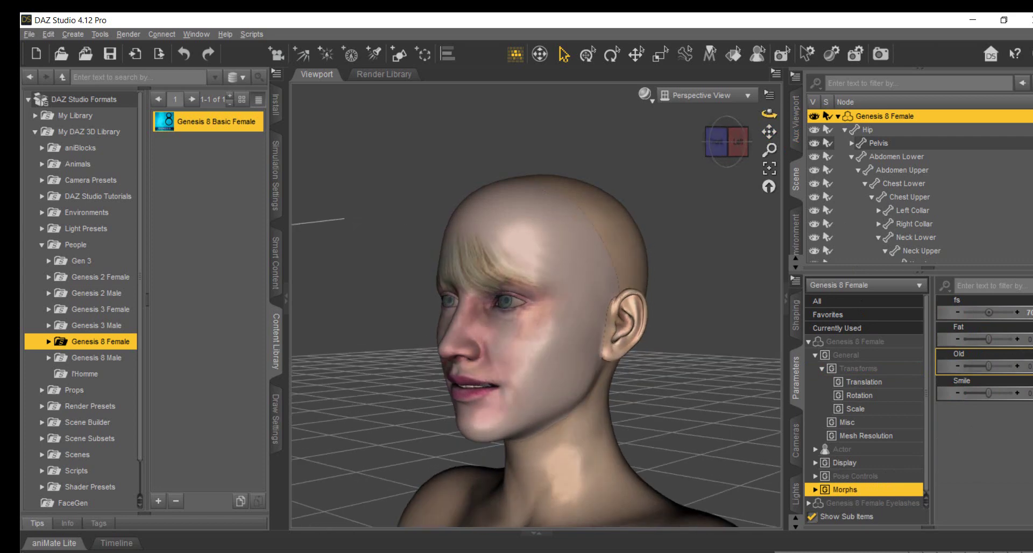
{"action": "left_click_drag", "start_coordinate": [988, 394], "coordinate": [1002, 394]}
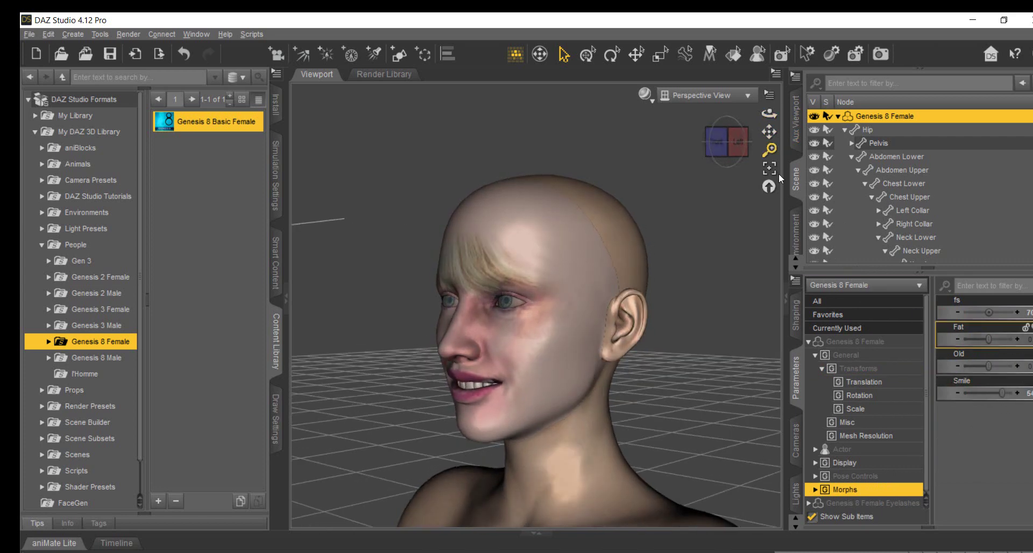
{"action": "left_click_drag", "start_coordinate": [770, 113], "coordinate": [759, 114]}
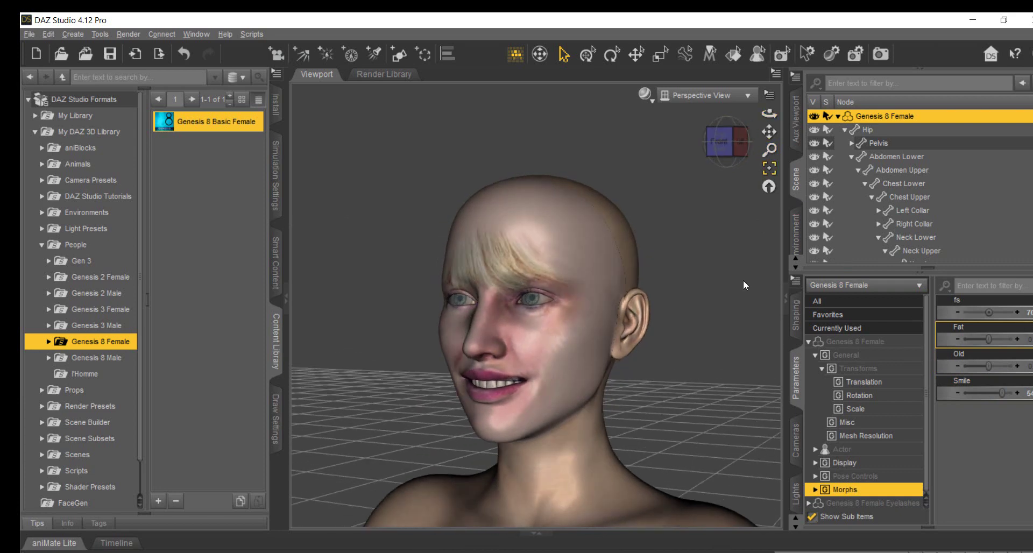
{"action": "left_click_drag", "start_coordinate": [988, 365], "coordinate": [958, 365]}
{"action": "left_click", "coordinate": [1002, 366]}
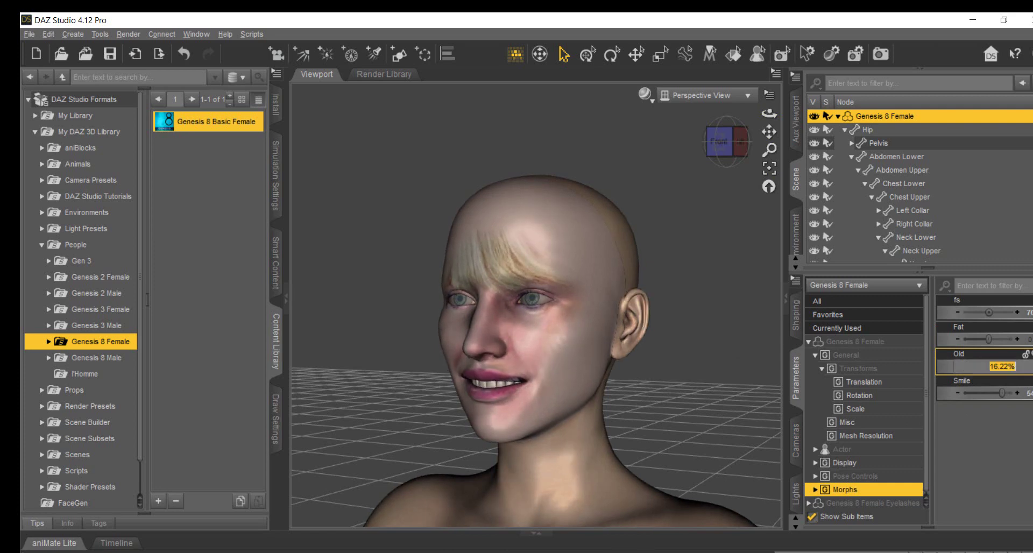
{"action": "left_click", "coordinate": [996, 445]}
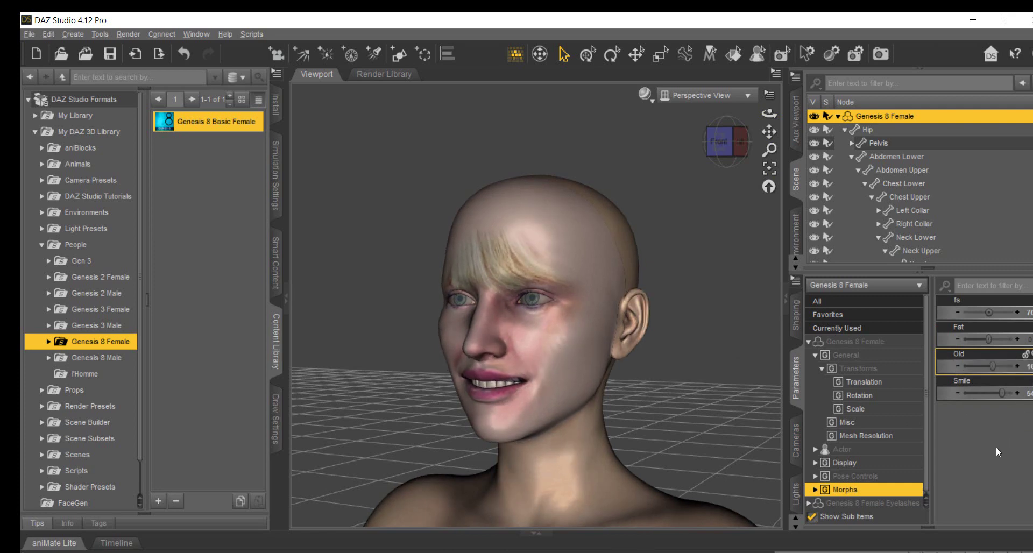
In Morph Loader Pro, browse to HeadShop plugin/Models/Morphing/Genesis 8/Woman.
{"action": "left_click", "coordinate": [44, 33]}
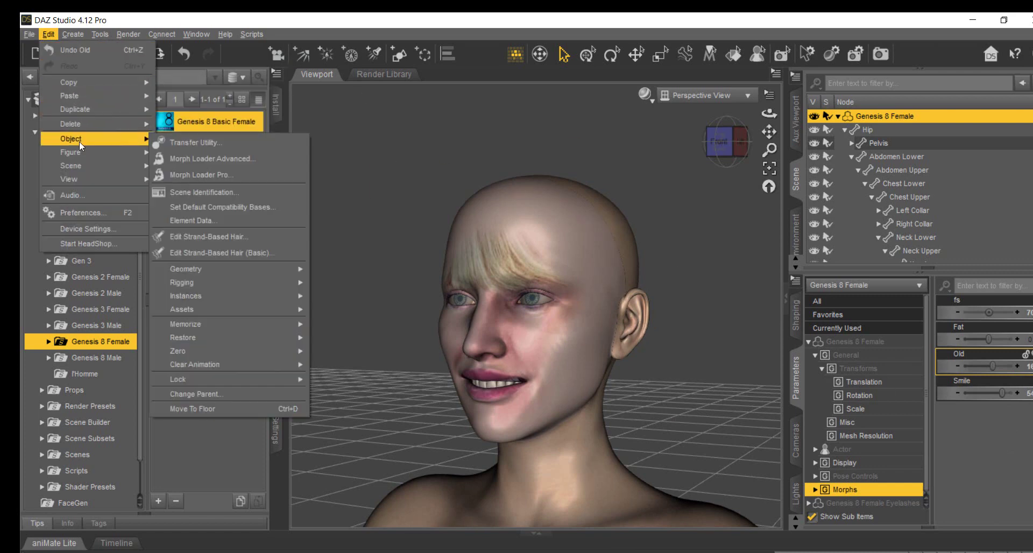
{"action": "mouse_move", "coordinate": [76, 152]}
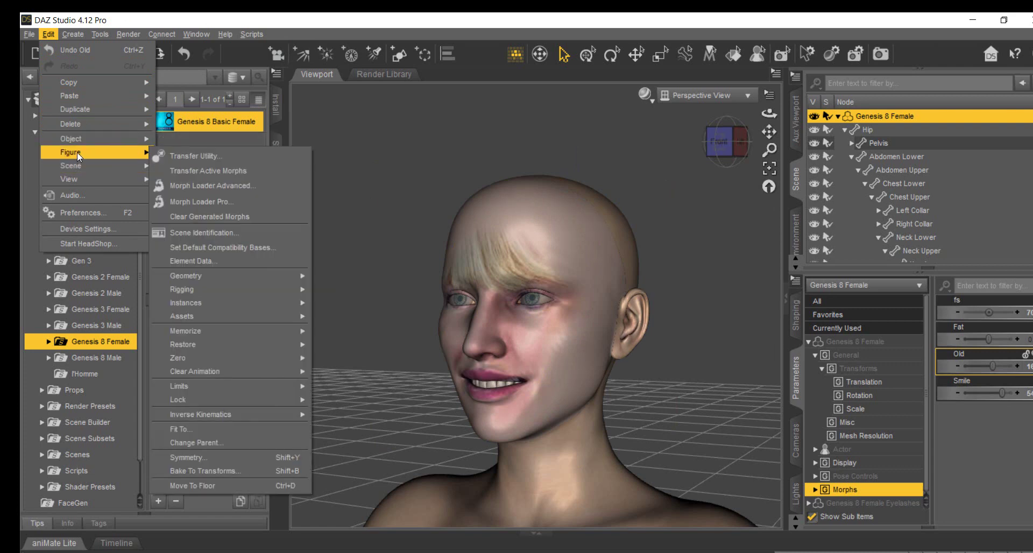
{"action": "left_click", "coordinate": [206, 200]}
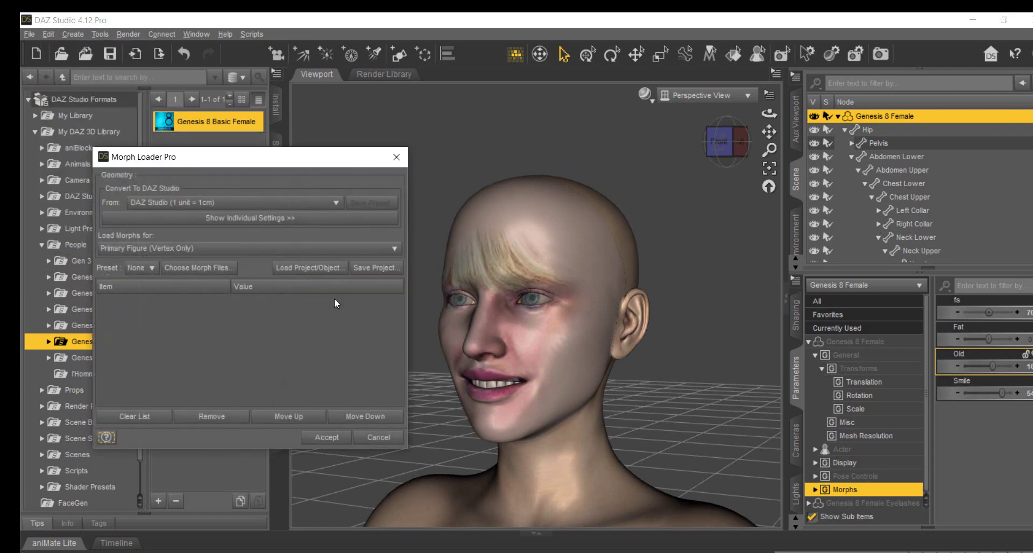
{"action": "left_click", "coordinate": [197, 268]}
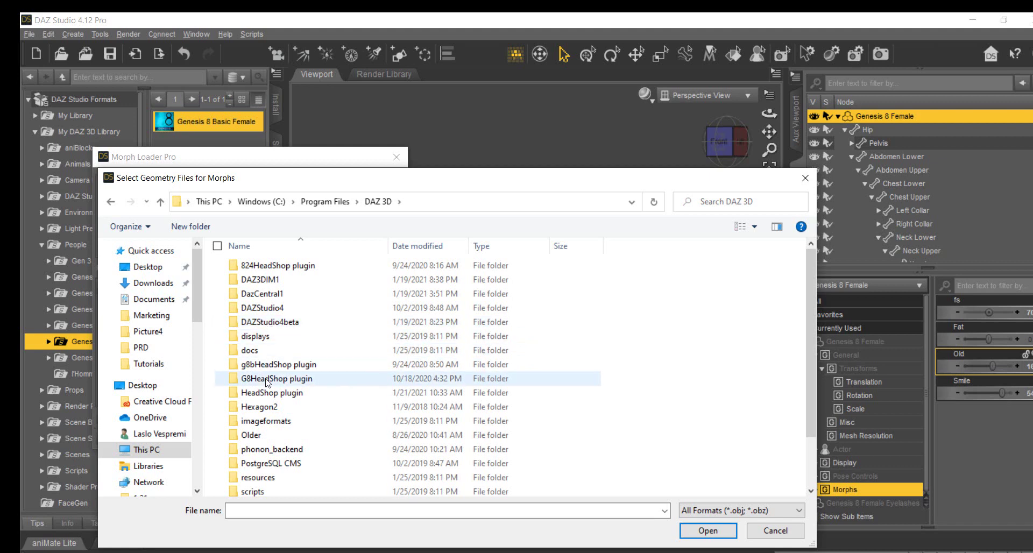
{"action": "double_click", "coordinate": [267, 393]}
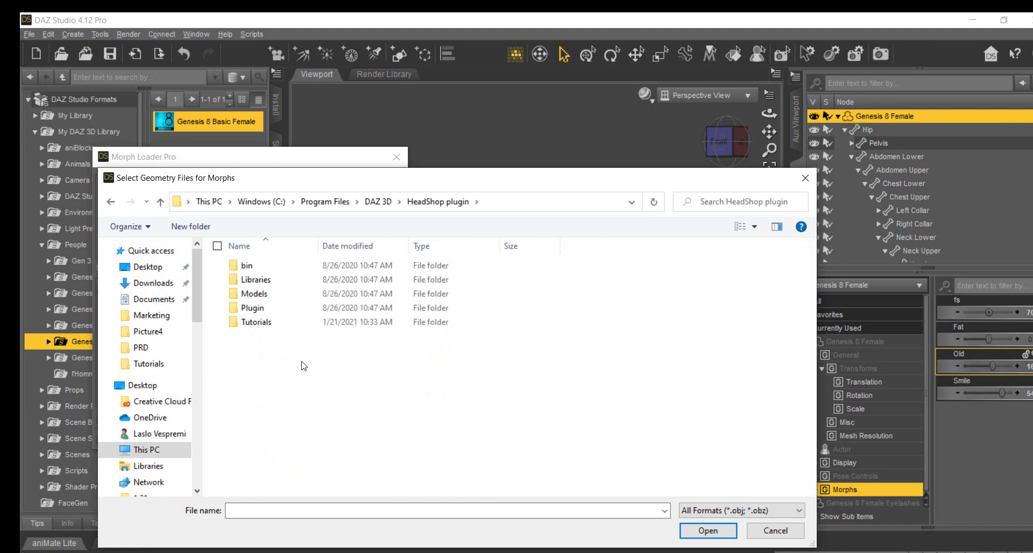
{"action": "double_click", "coordinate": [271, 294]}
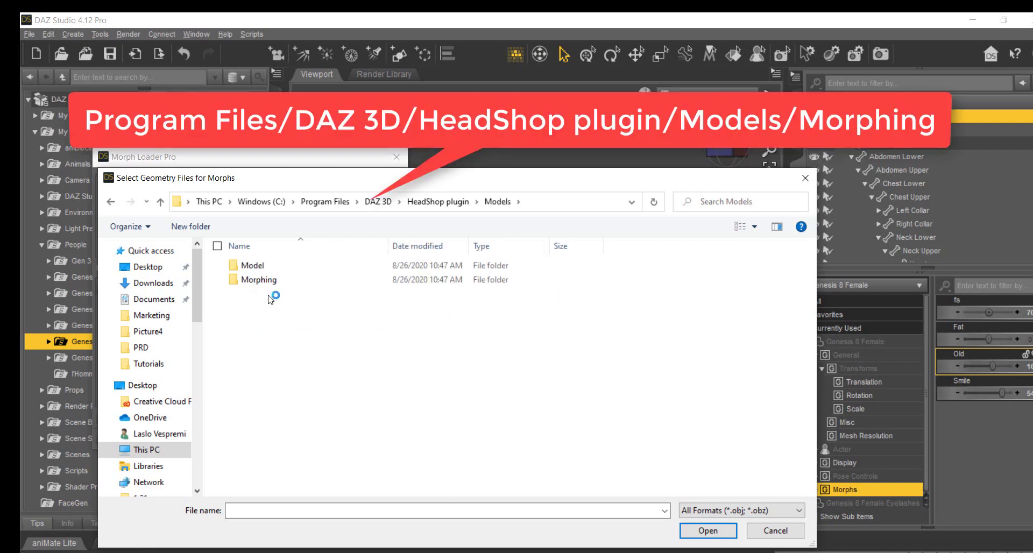
{"action": "double_click", "coordinate": [265, 281]}
{"action": "double_click", "coordinate": [266, 281]}
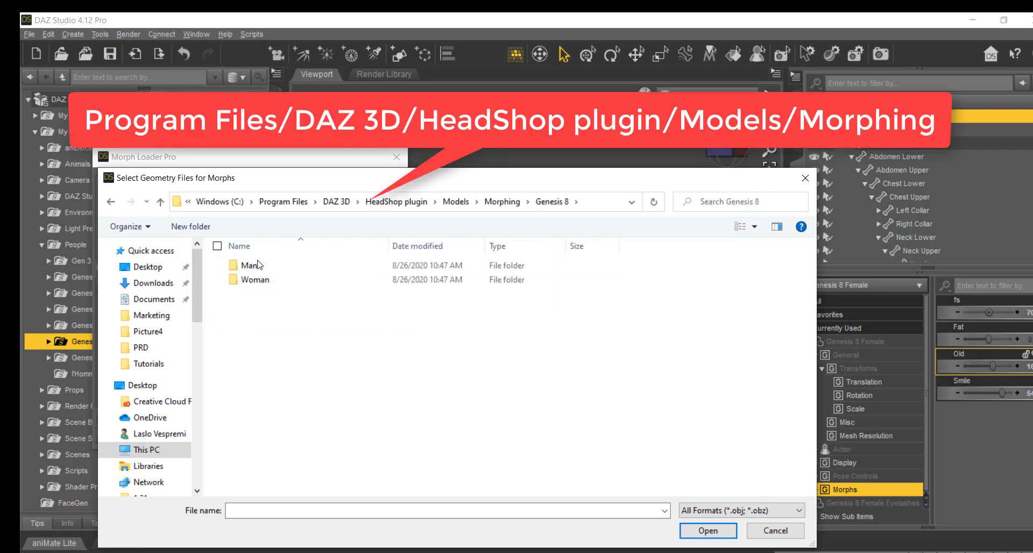
{"action": "double_click", "coordinate": [255, 280]}
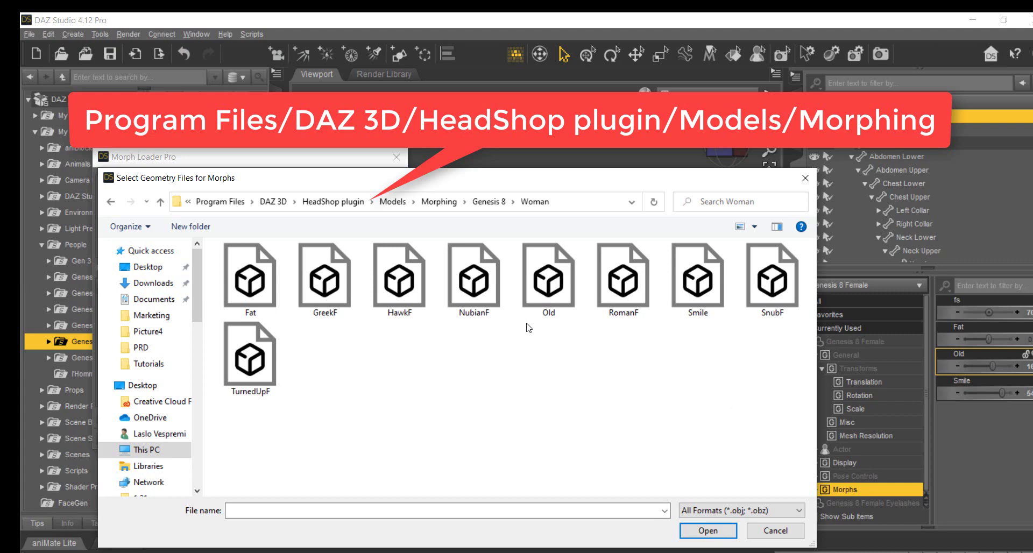
Create morphs from Fat, GreekF, HawkF, NubianF and TurnedUpF, dismissing the duplicate-name warning.
{"action": "left_click_drag", "start_coordinate": [511, 347], "coordinate": [231, 279]}
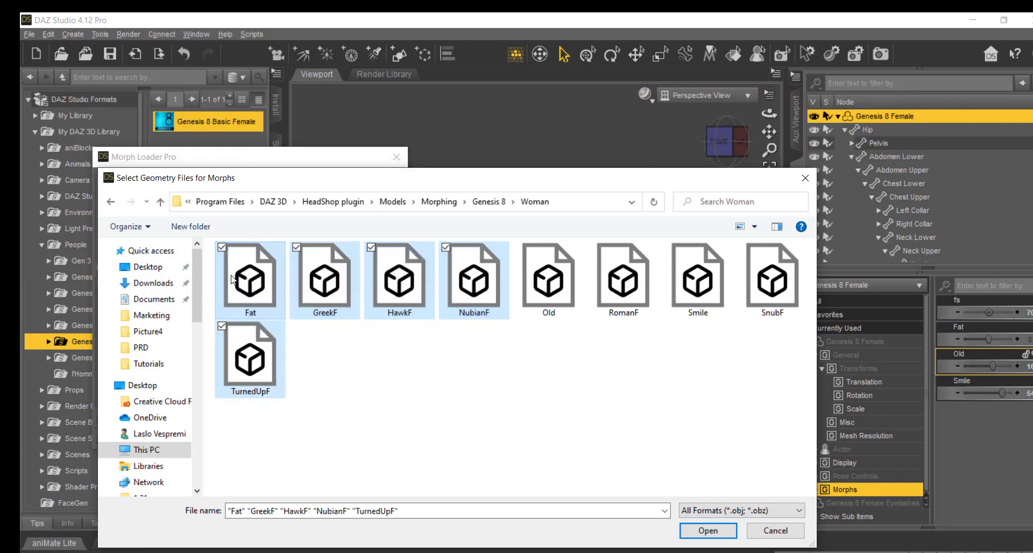
{"action": "left_click", "coordinate": [708, 530]}
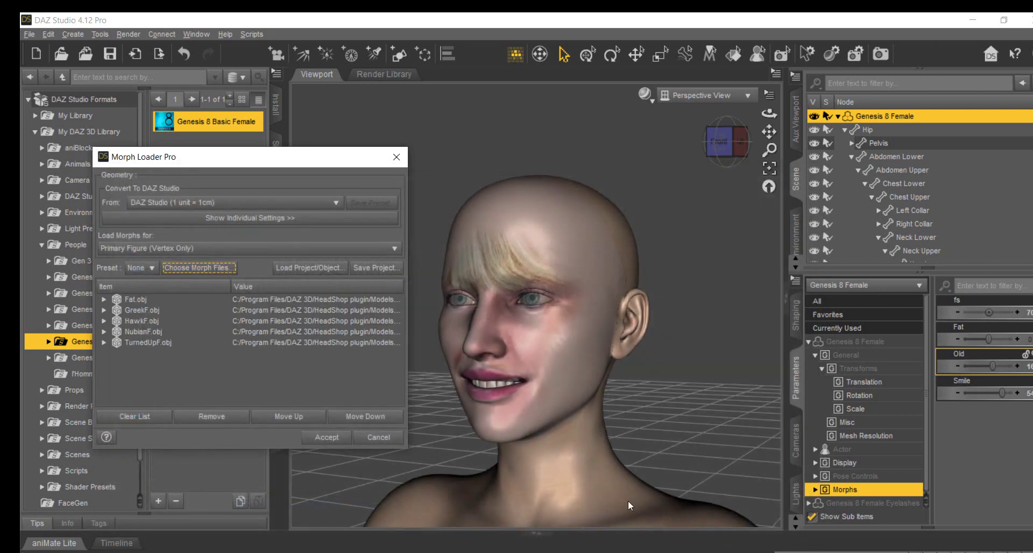
{"action": "left_click", "coordinate": [318, 437]}
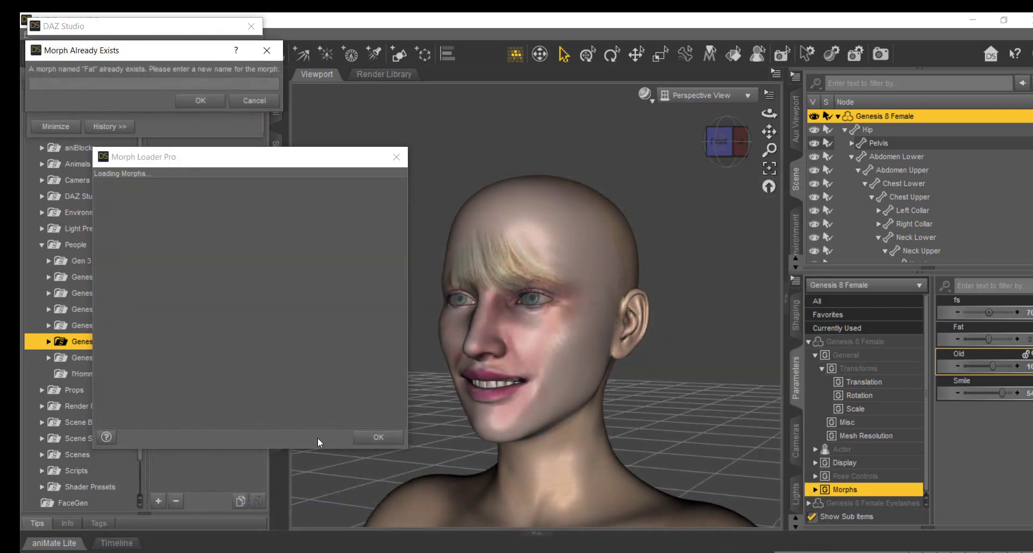
{"action": "left_click", "coordinate": [210, 105]}
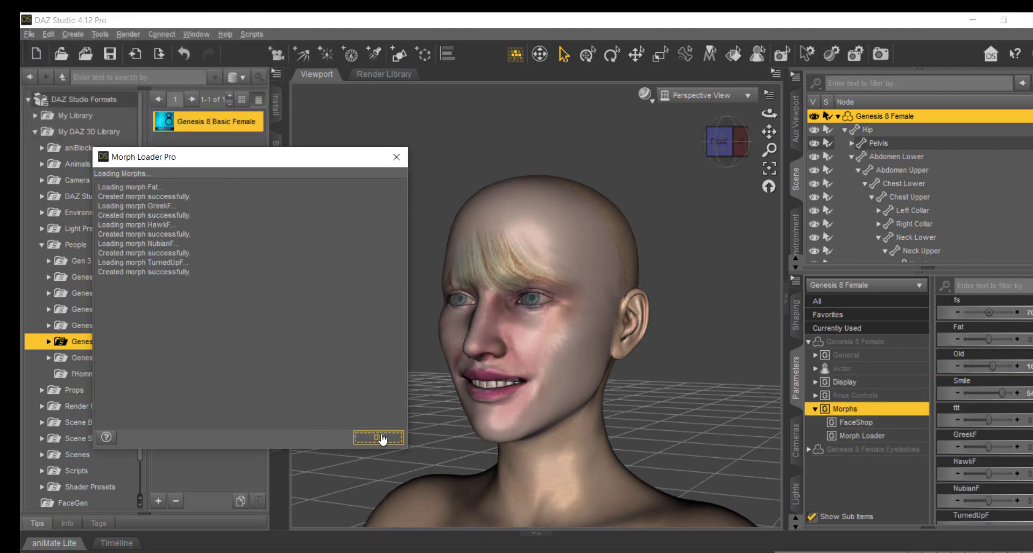
{"action": "left_click", "coordinate": [379, 438]}
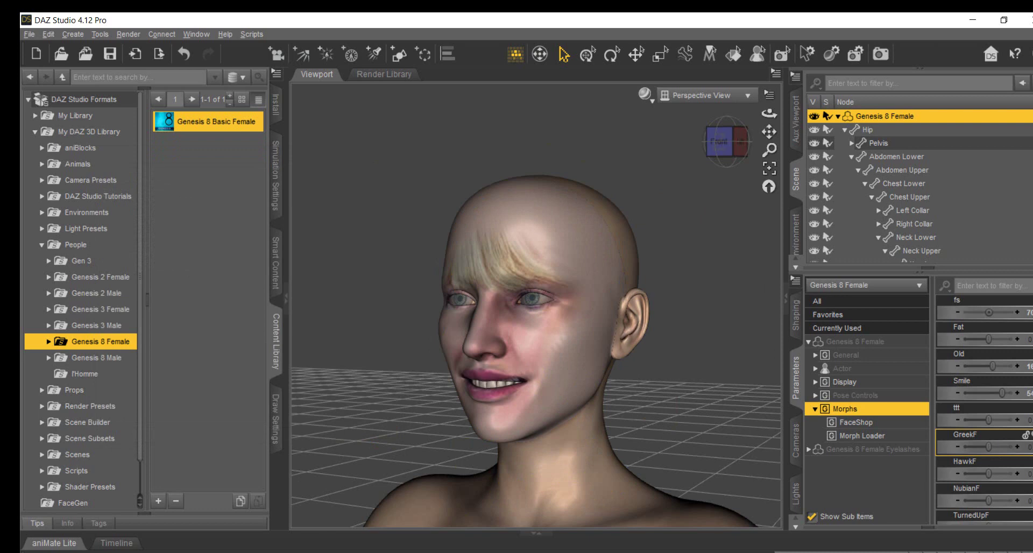
View the head in profile and raise the HawkF morph to about 33%.
{"action": "left_click_drag", "start_coordinate": [769, 114], "coordinate": [740, 114]}
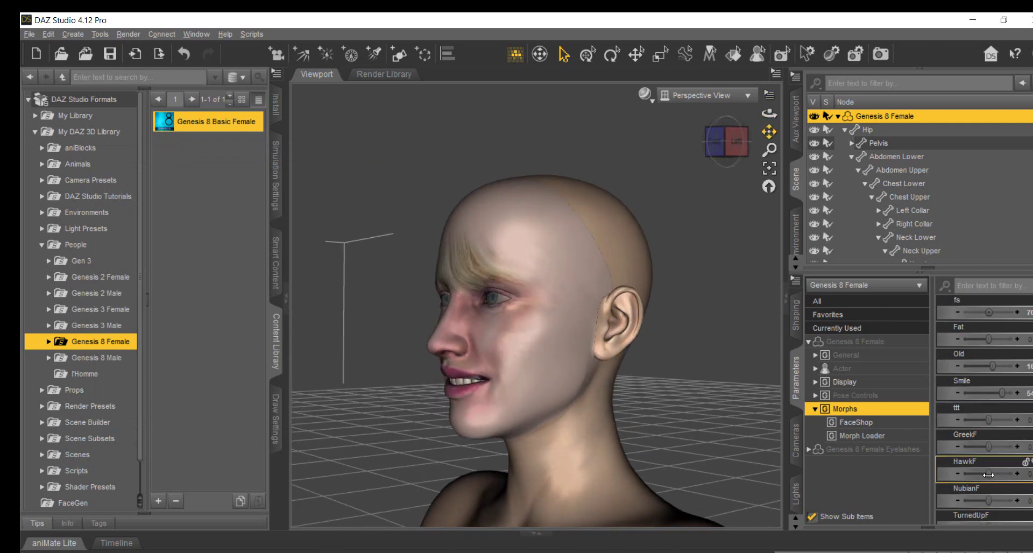
{"action": "mouse_move", "coordinate": [988, 475]}
{"action": "left_mouse_down"}
{"action": "mouse_move", "coordinate": [1021, 473]}
{"action": "mouse_move", "coordinate": [998, 474]}
{"action": "left_mouse_up"}
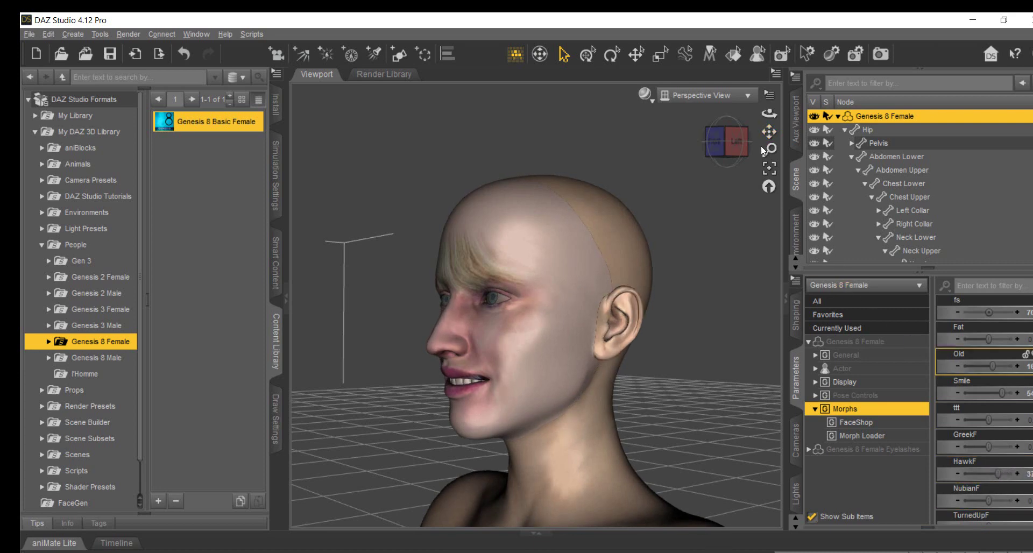
{"action": "left_click", "coordinate": [797, 527]}
{"action": "left_click", "coordinate": [797, 528]}
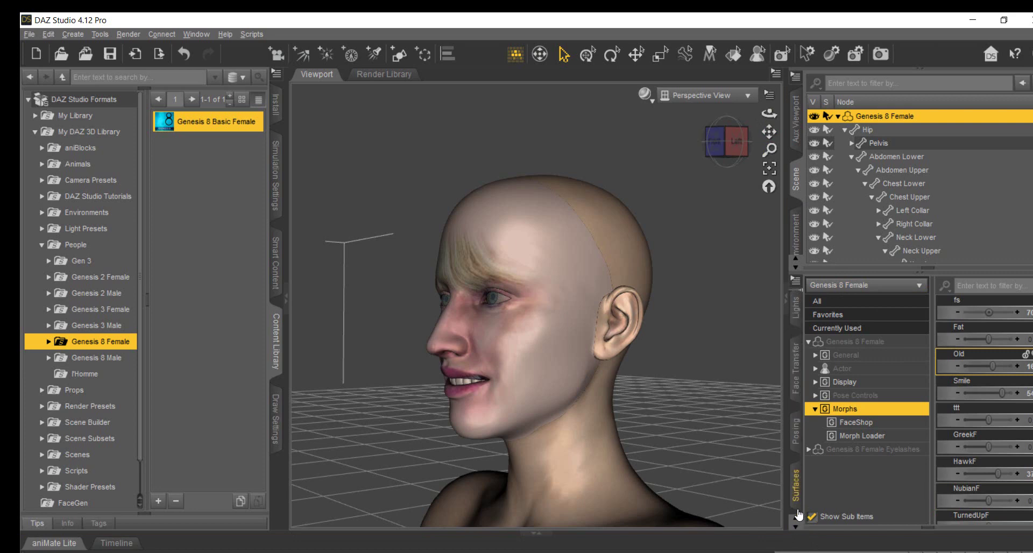
Select the Genesis 8 Female Torso surface in the Surfaces editor and choose Browse... for its Base Color map.
{"action": "left_click", "coordinate": [796, 486]}
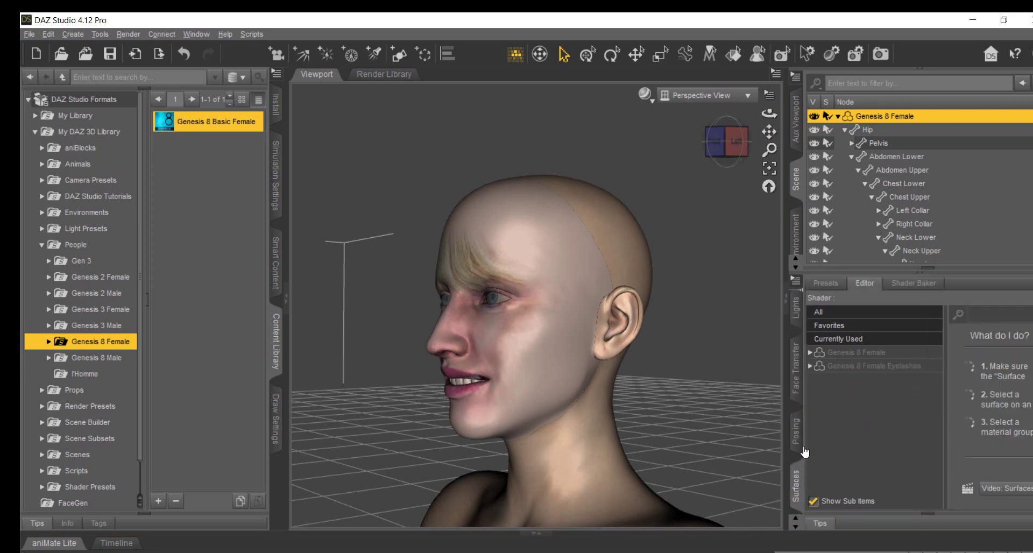
{"action": "left_click", "coordinate": [810, 353]}
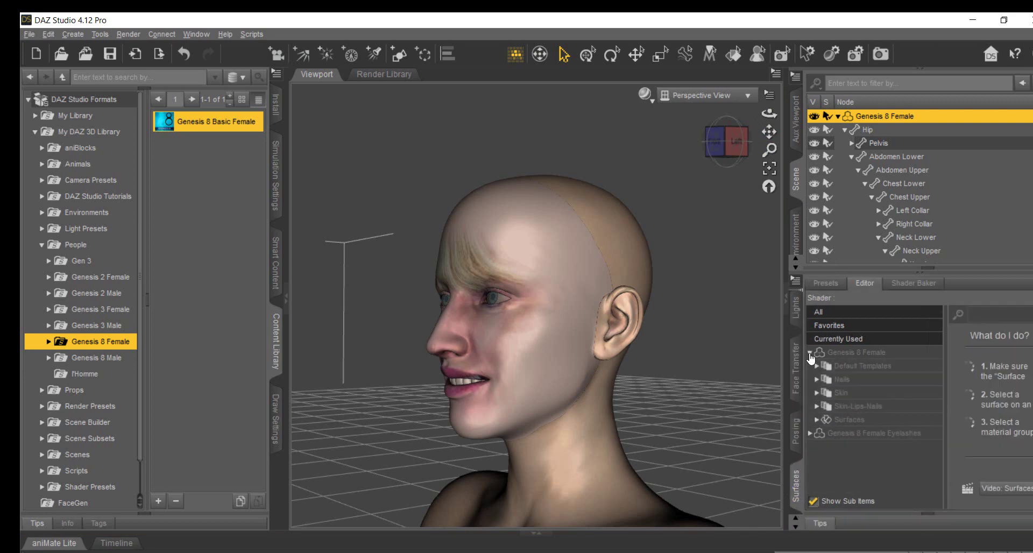
{"action": "left_click", "coordinate": [817, 422]}
{"action": "scroll", "coordinate": [904, 472], "scroll_direction": "down", "scroll_amount": 3}
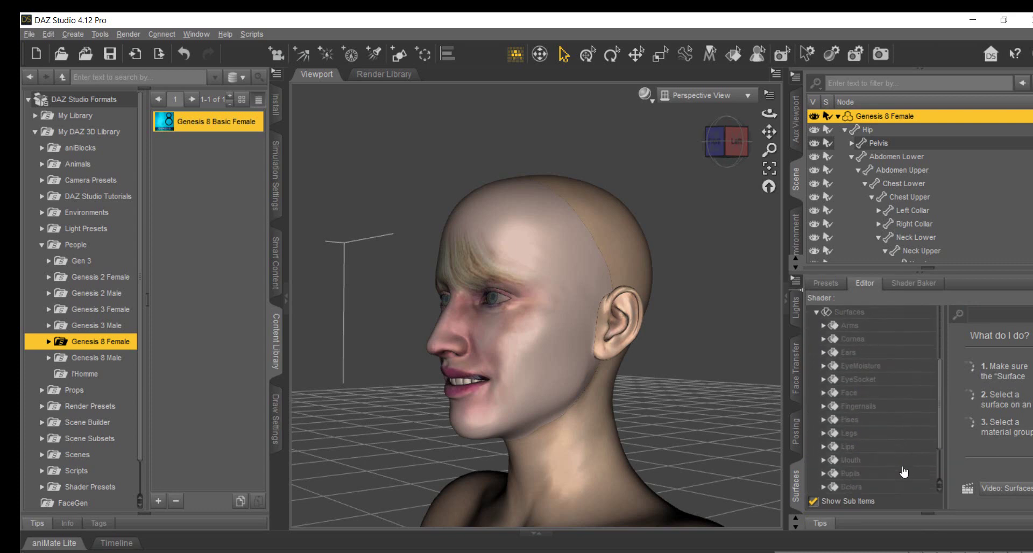
{"action": "scroll", "coordinate": [907, 465], "scroll_direction": "down", "scroll_amount": 2}
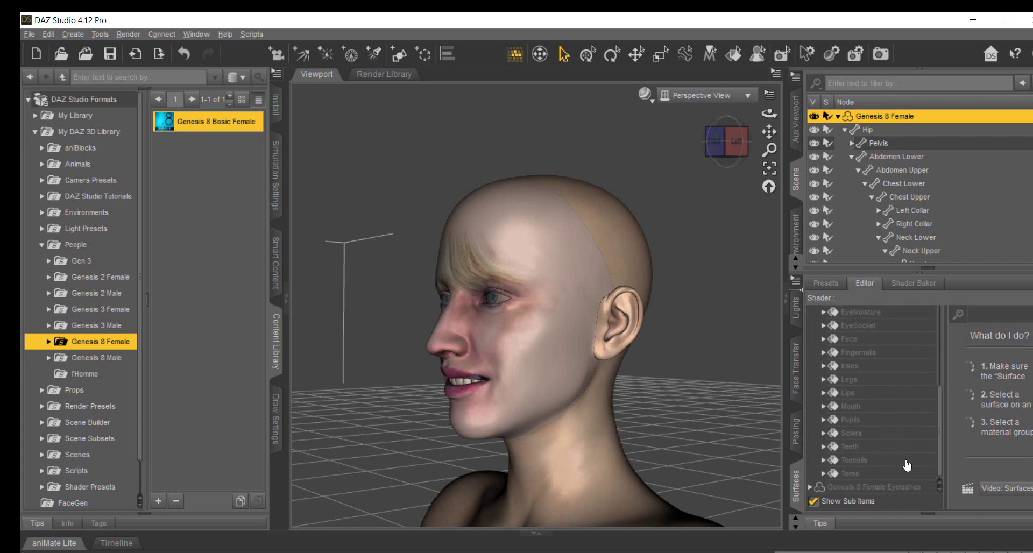
{"action": "left_click", "coordinate": [858, 478]}
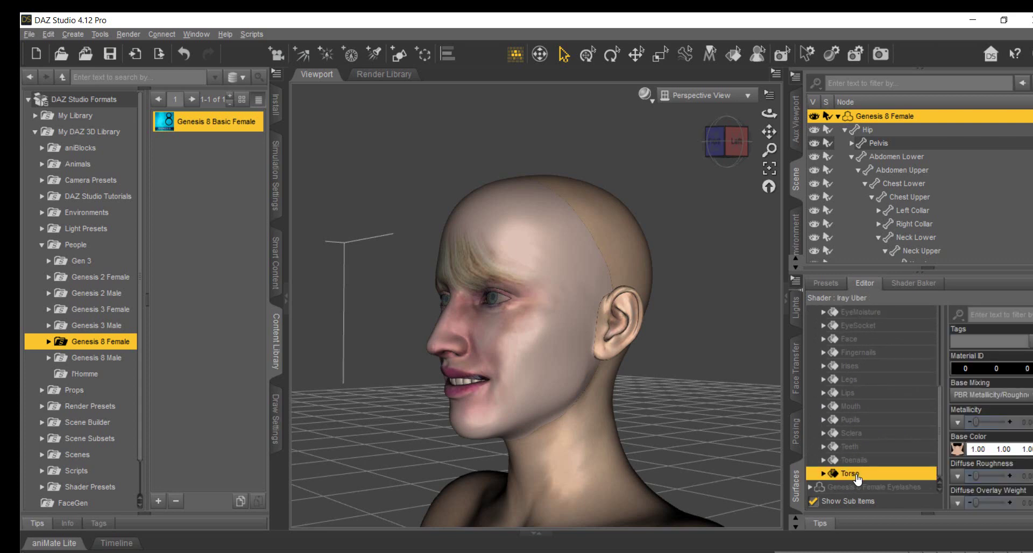
{"action": "left_click", "coordinate": [958, 456]}
{"action": "left_click", "coordinate": [957, 231]}
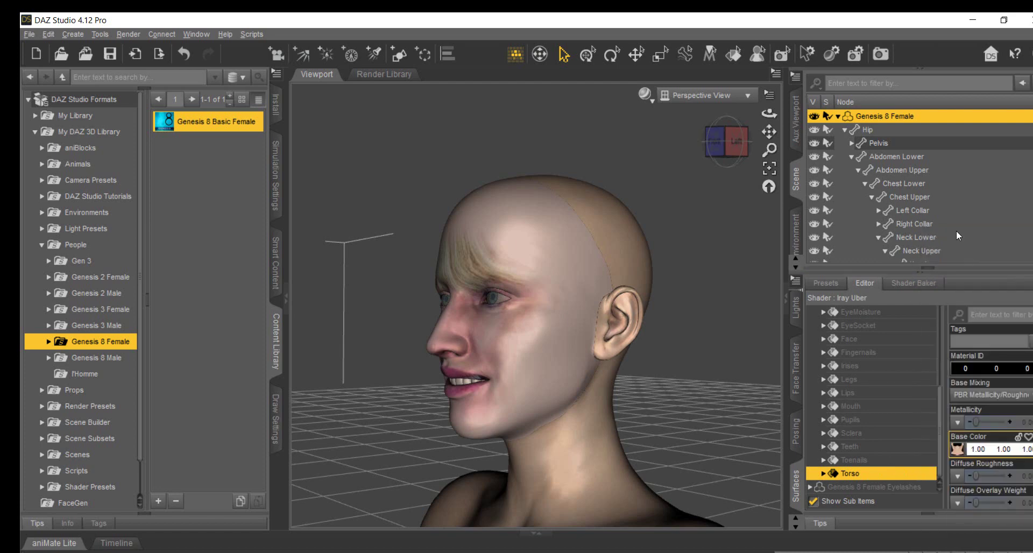